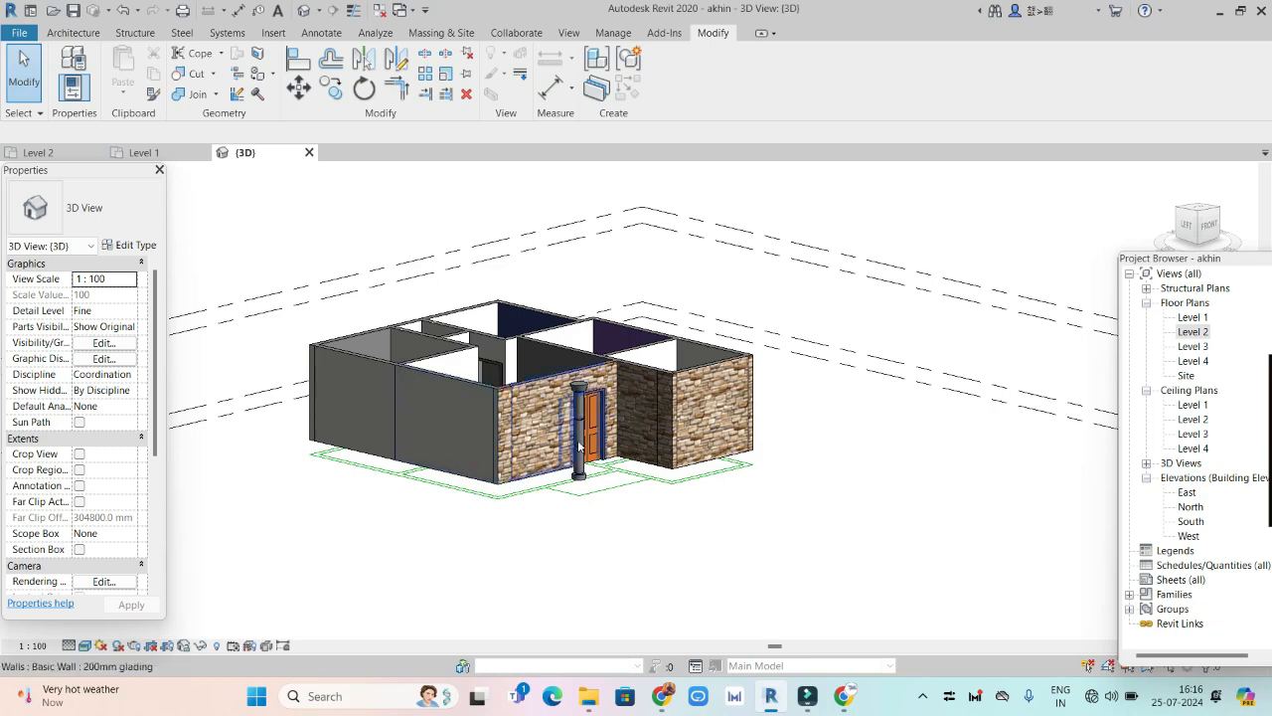
pyautogui.scroll(2, 624, 447)
pyautogui.scroll(3, 624, 447)
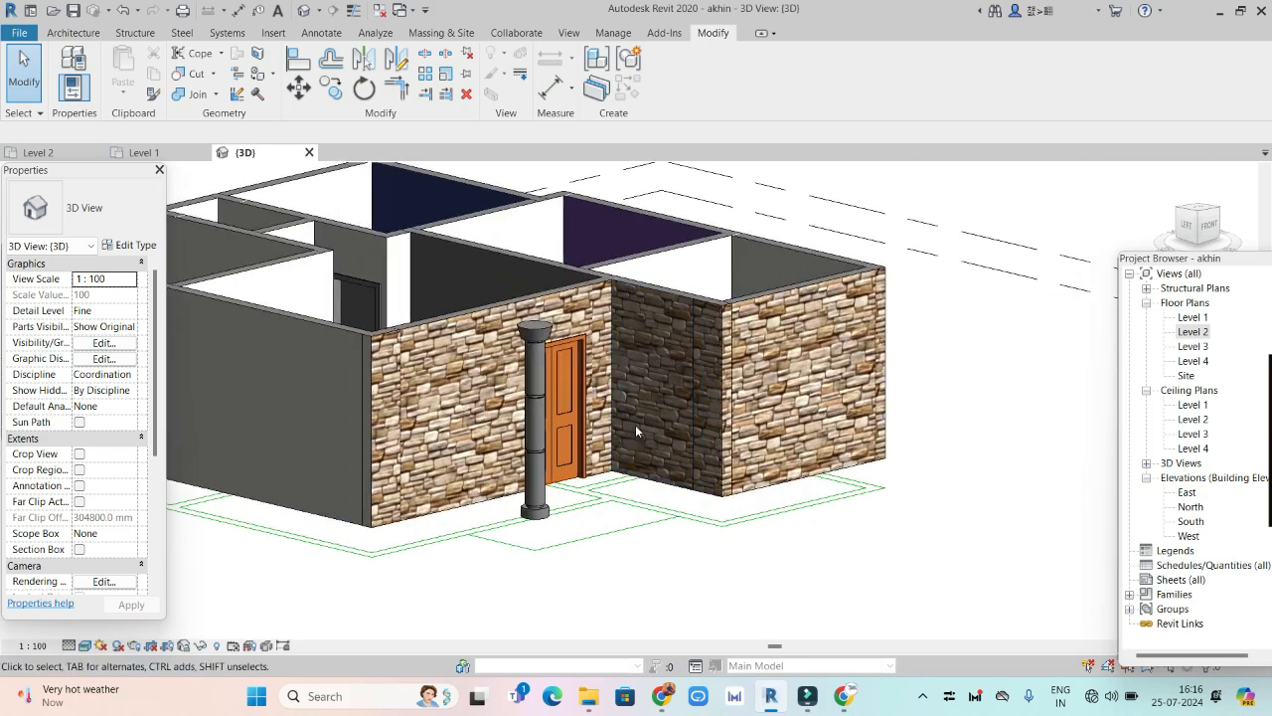
pyautogui.moveTo(690, 450); pyautogui.dragTo(717, 469, button='middle')
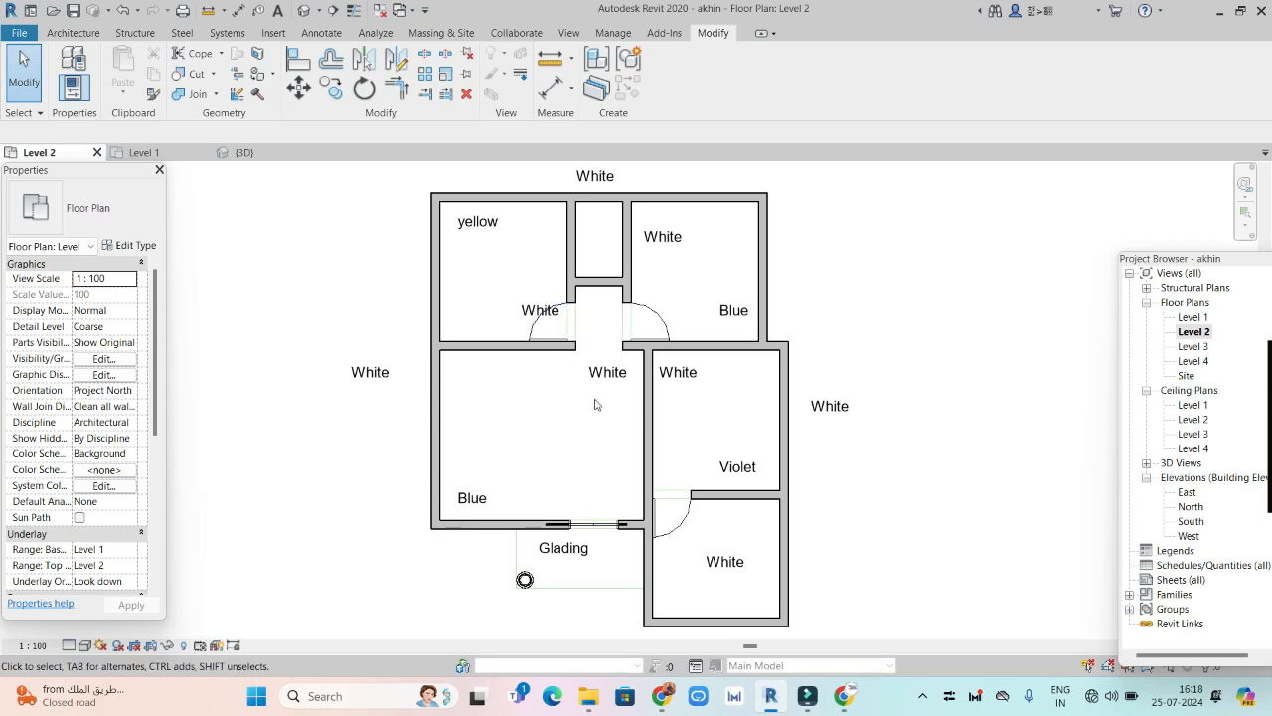
pyautogui.scroll(1, 598, 409)
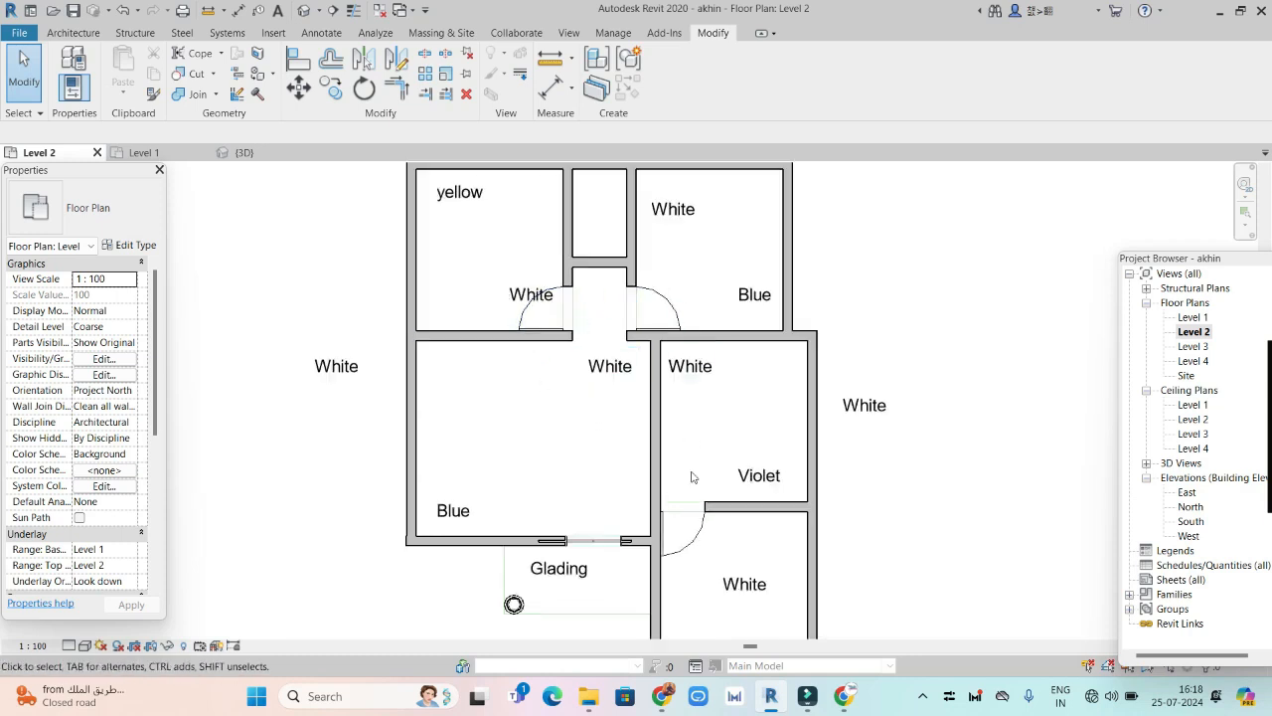
pyautogui.moveTo(681, 509); pyautogui.dragTo(703, 421, button='middle')
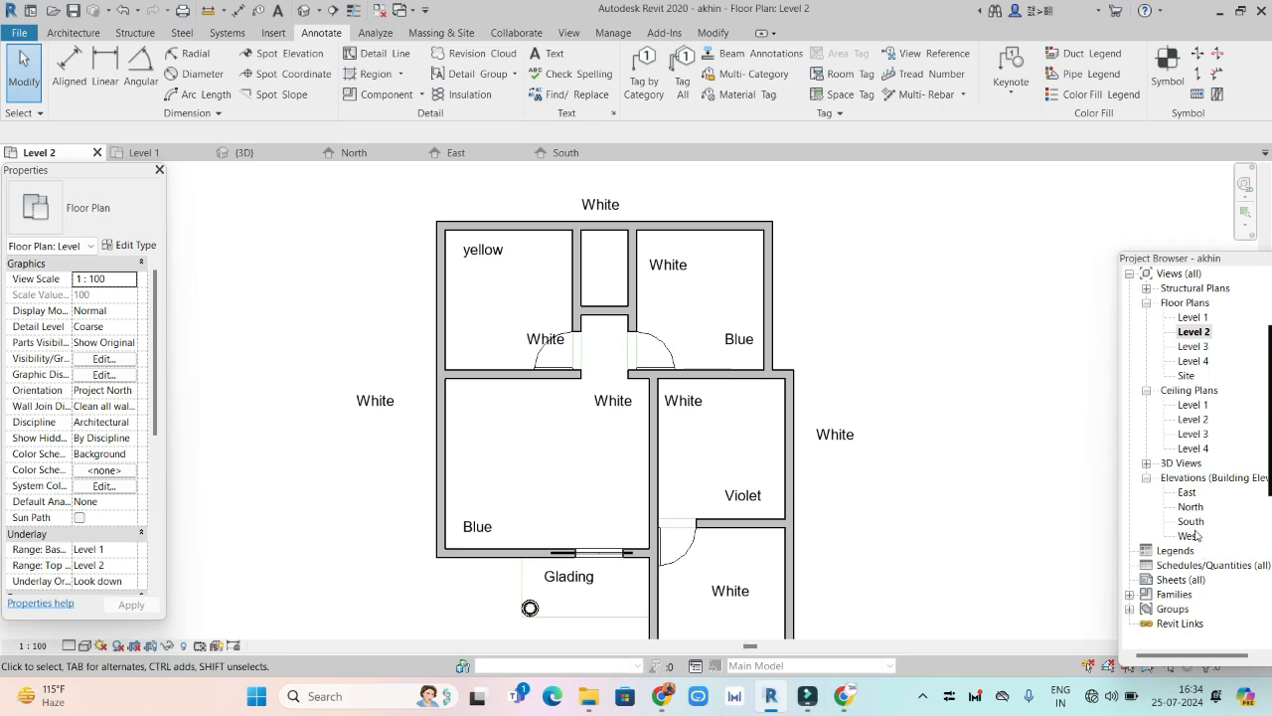
# - Open the South elevation showing the entrance door and the column beside it
pyautogui.doubleClick(1191, 521)
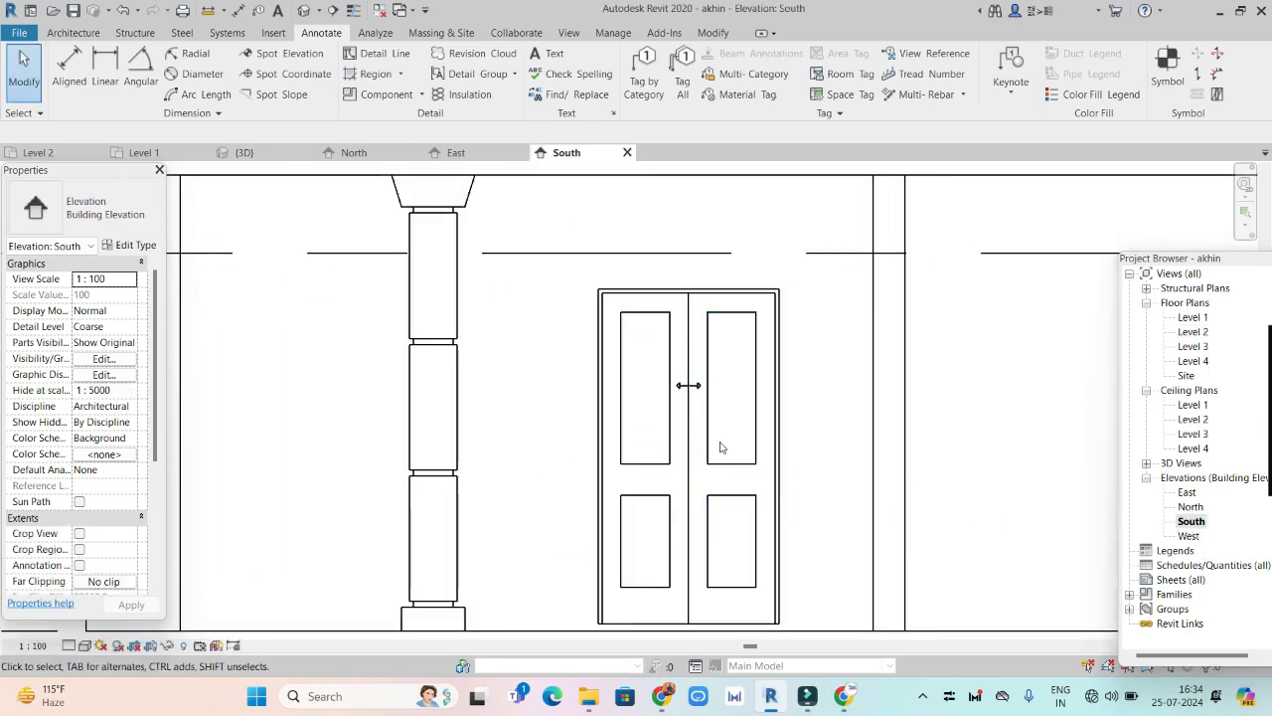
pyautogui.scroll(-1, 724, 445)
pyautogui.moveTo(725, 446); pyautogui.dragTo(588, 443, button='middle')
pyautogui.scroll(-3, 447, 408)
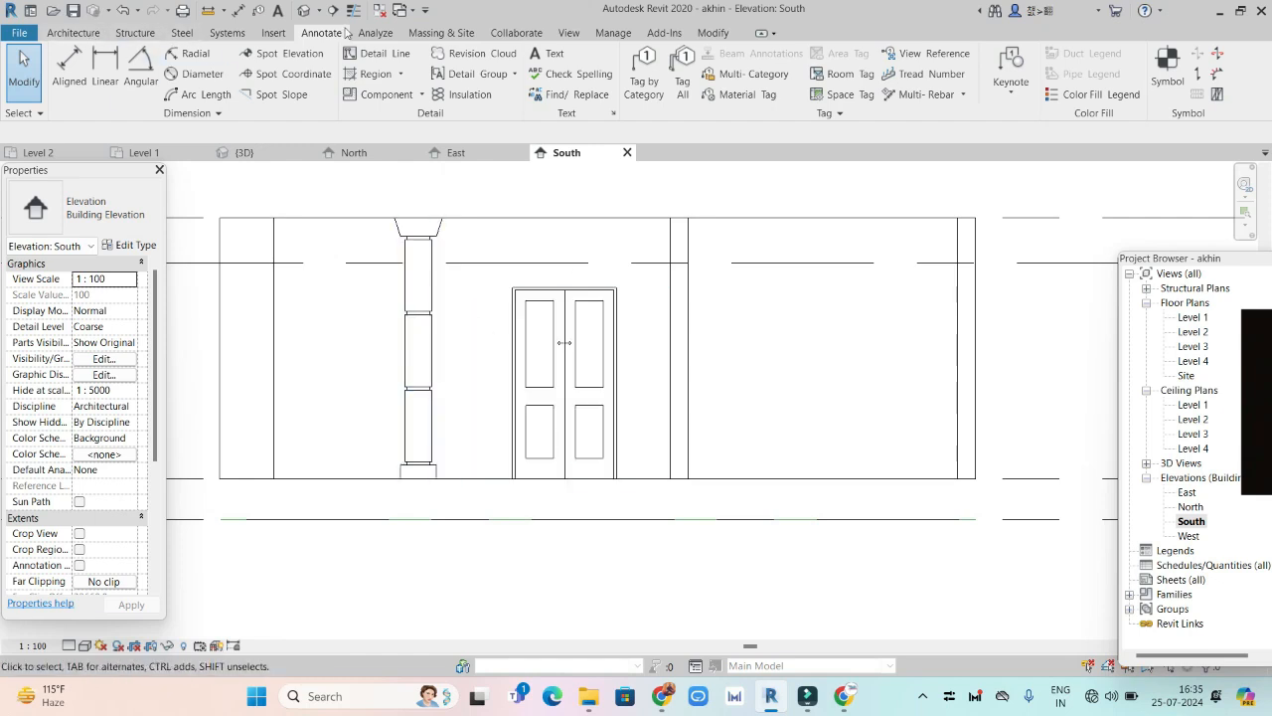
# - Add an aligned dimension for the entrance door's overall height, from the floor line to the outer top of the frame
pyautogui.click(70, 63)
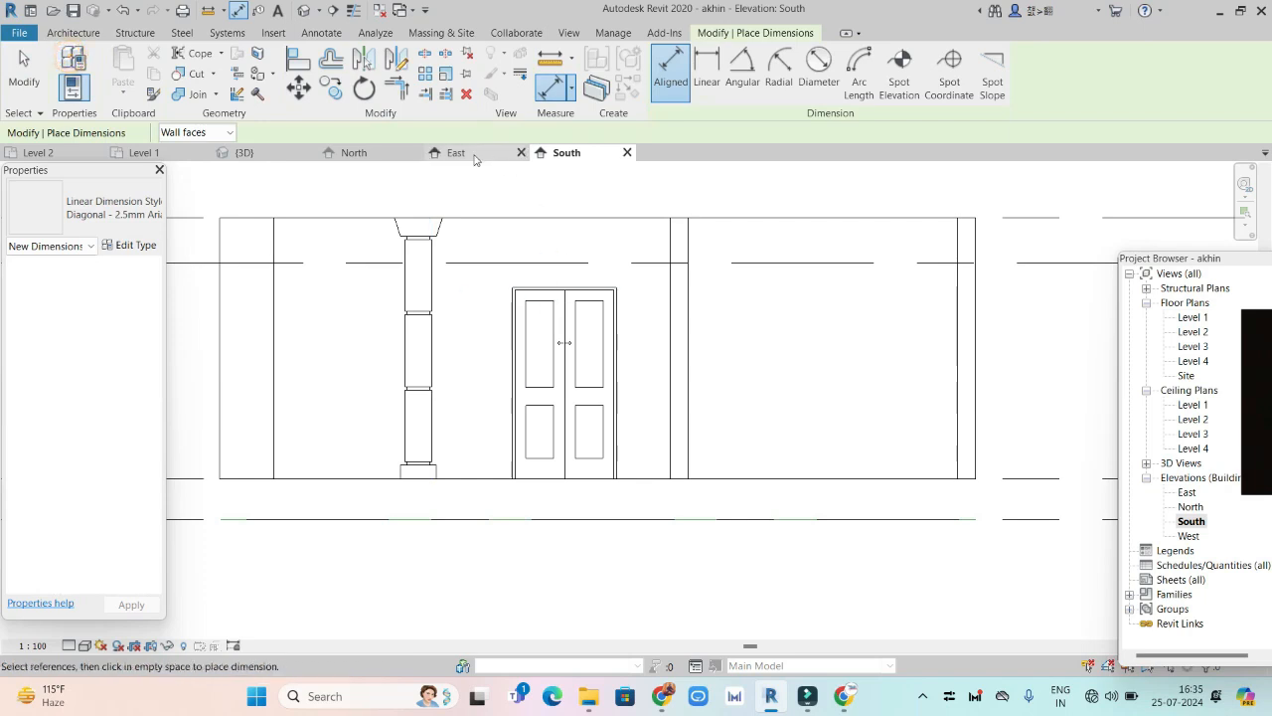
pyautogui.scroll(3, 629, 427)
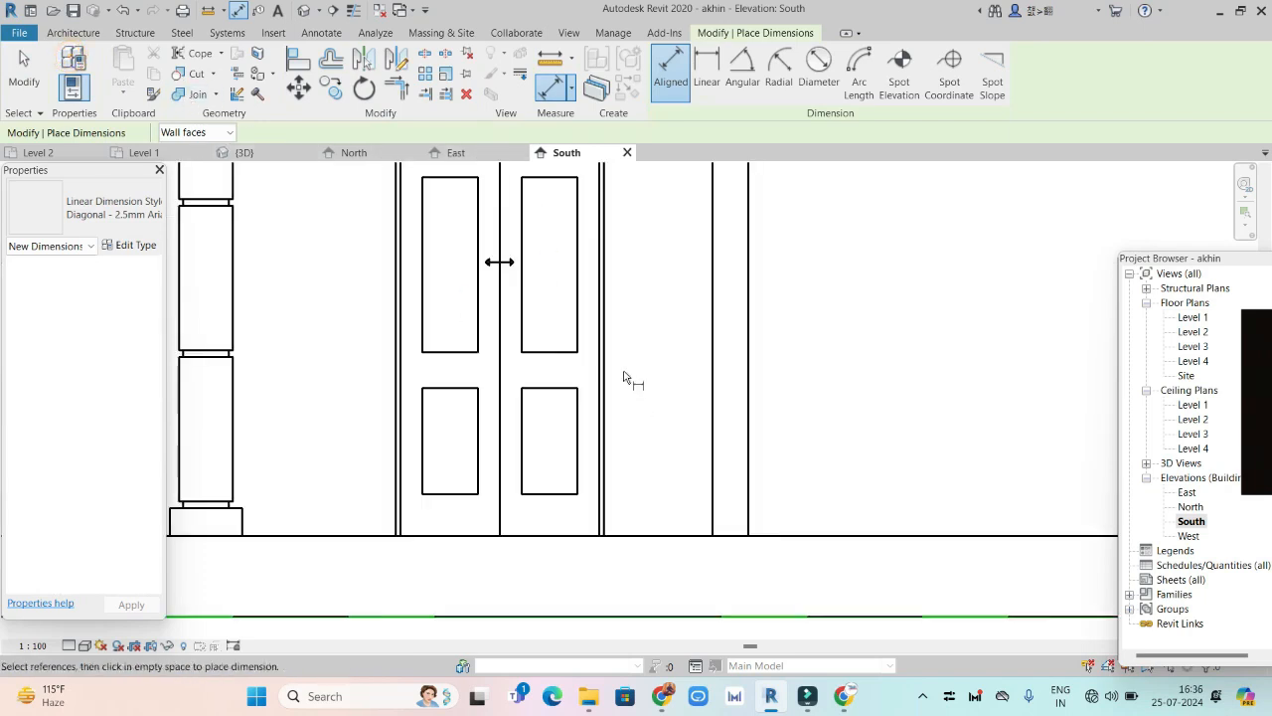
pyautogui.click(588, 537)
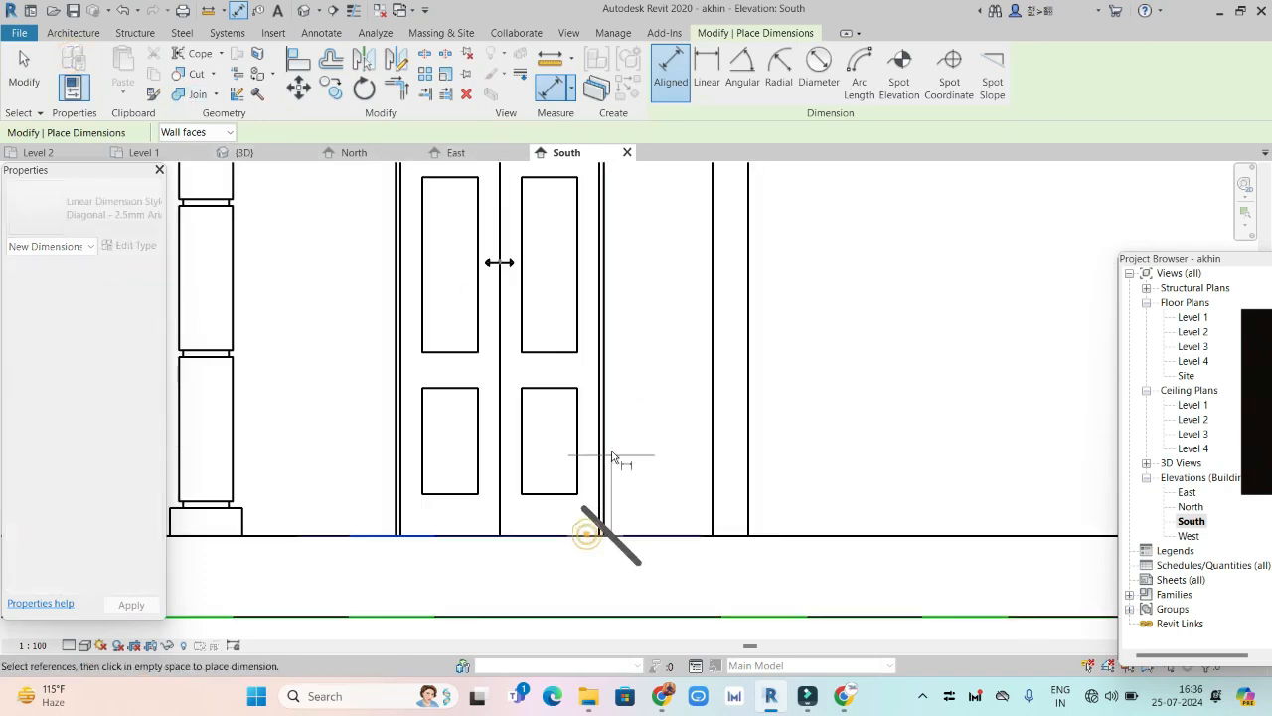
pyautogui.moveTo(621, 306); pyautogui.dragTo(673, 470, button='middle')
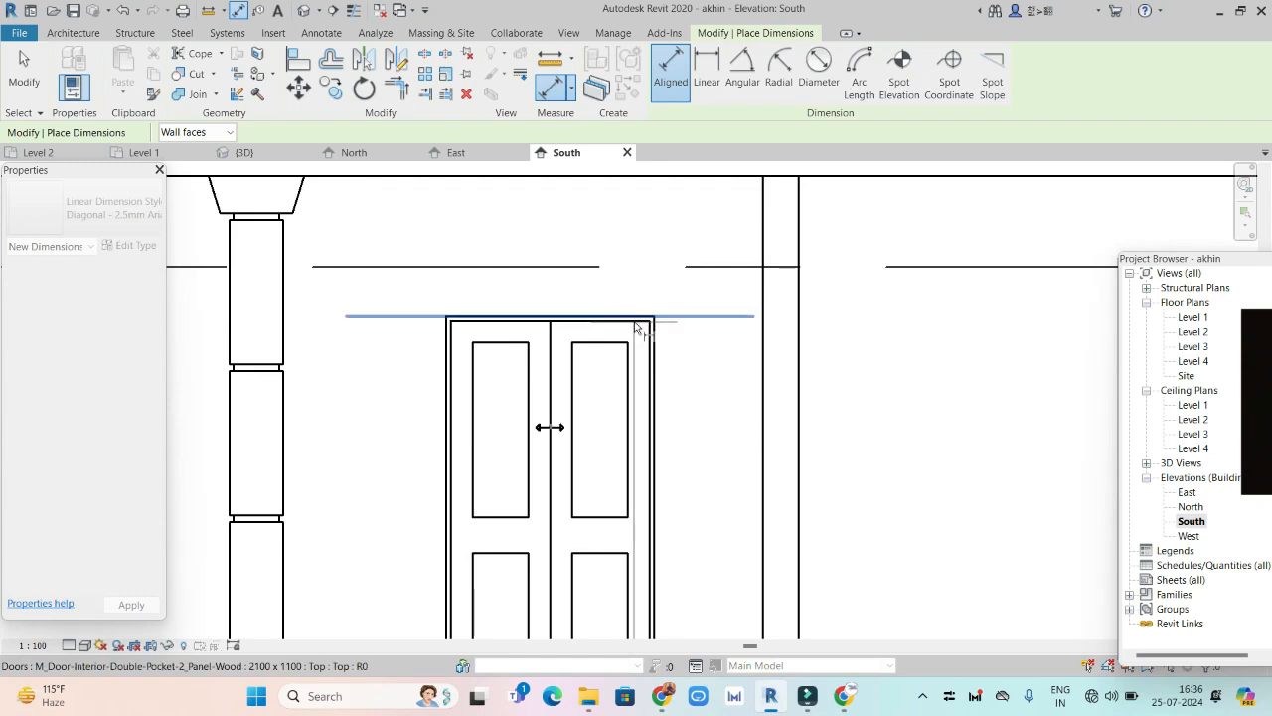
pyautogui.click(636, 320)
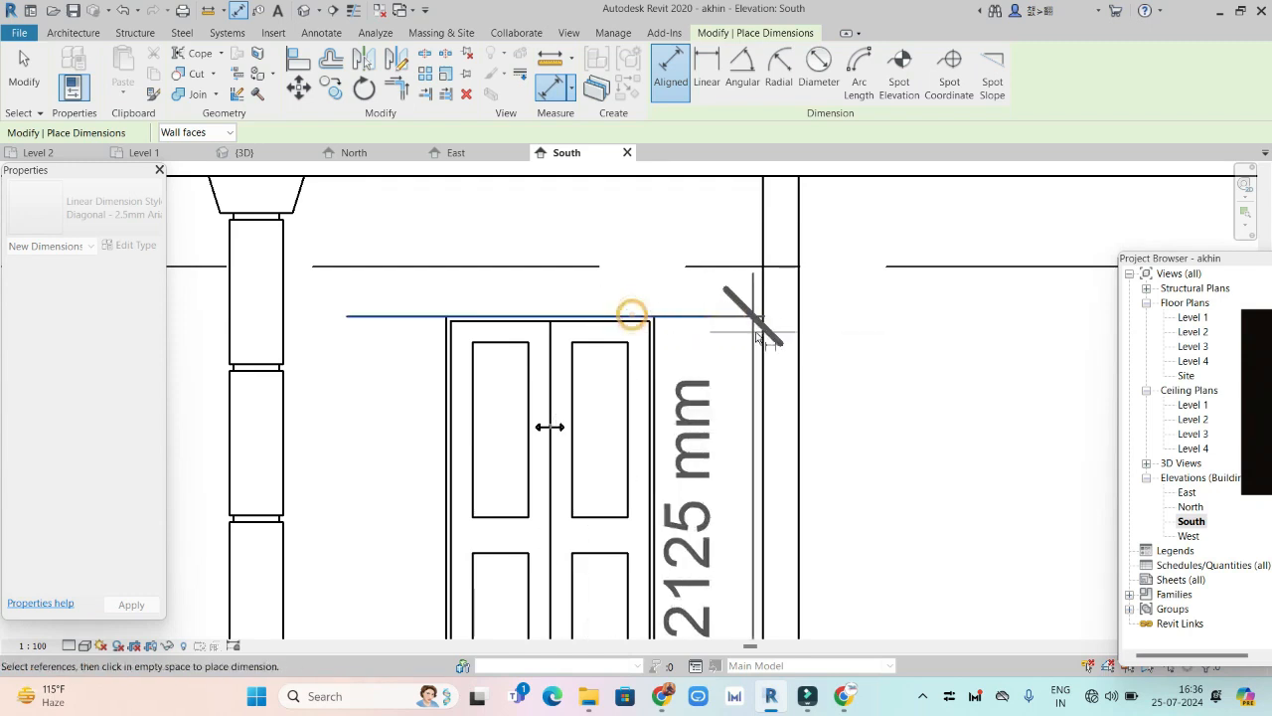
pyautogui.click(761, 343)
pyautogui.scroll(-3, 755, 336)
pyautogui.moveTo(726, 511); pyautogui.dragTo(720, 475, button='middle')
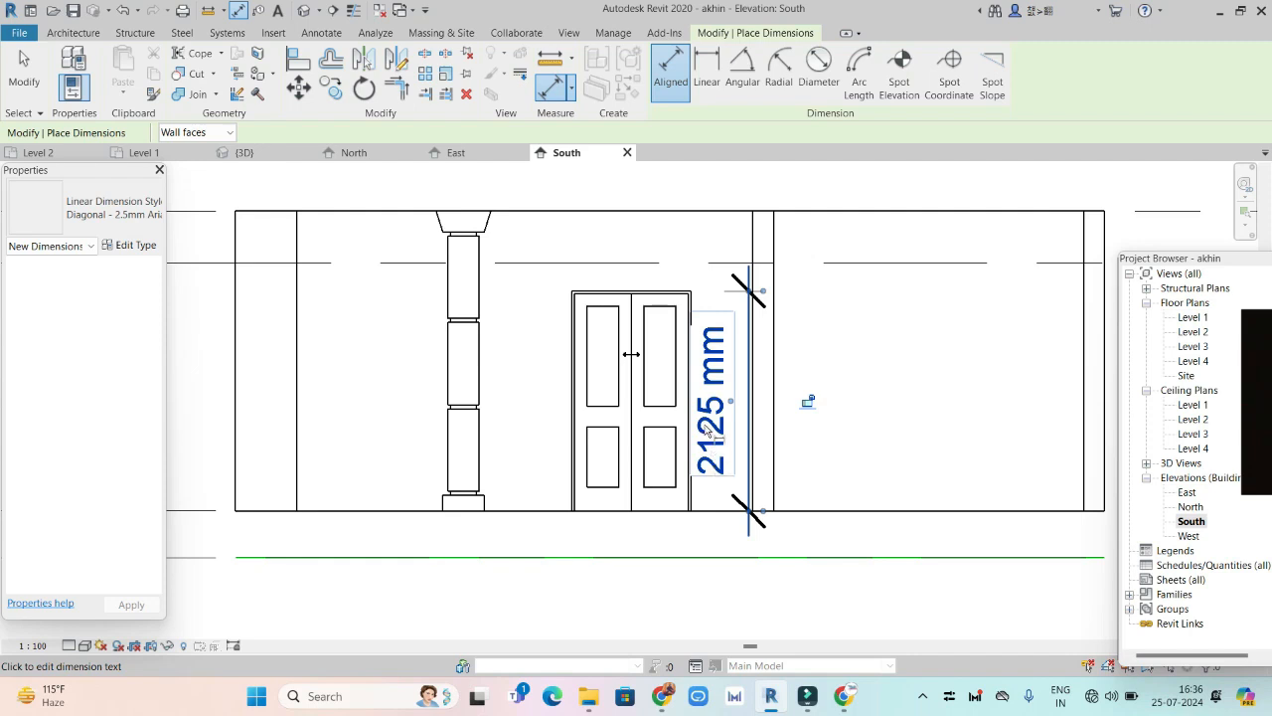
pyautogui.press('Escape')
pyautogui.press('Escape')
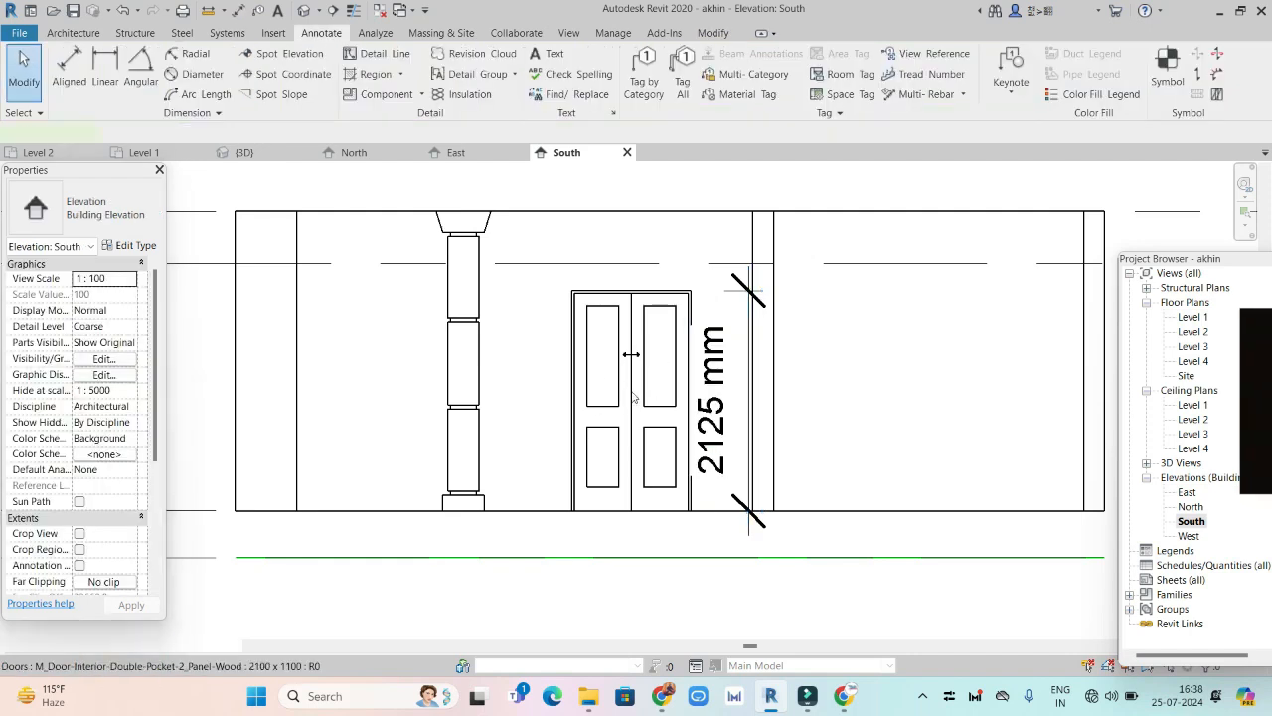
# - Check the width and height of the entrance door in its type properties without changing anything
pyautogui.click(632, 387)
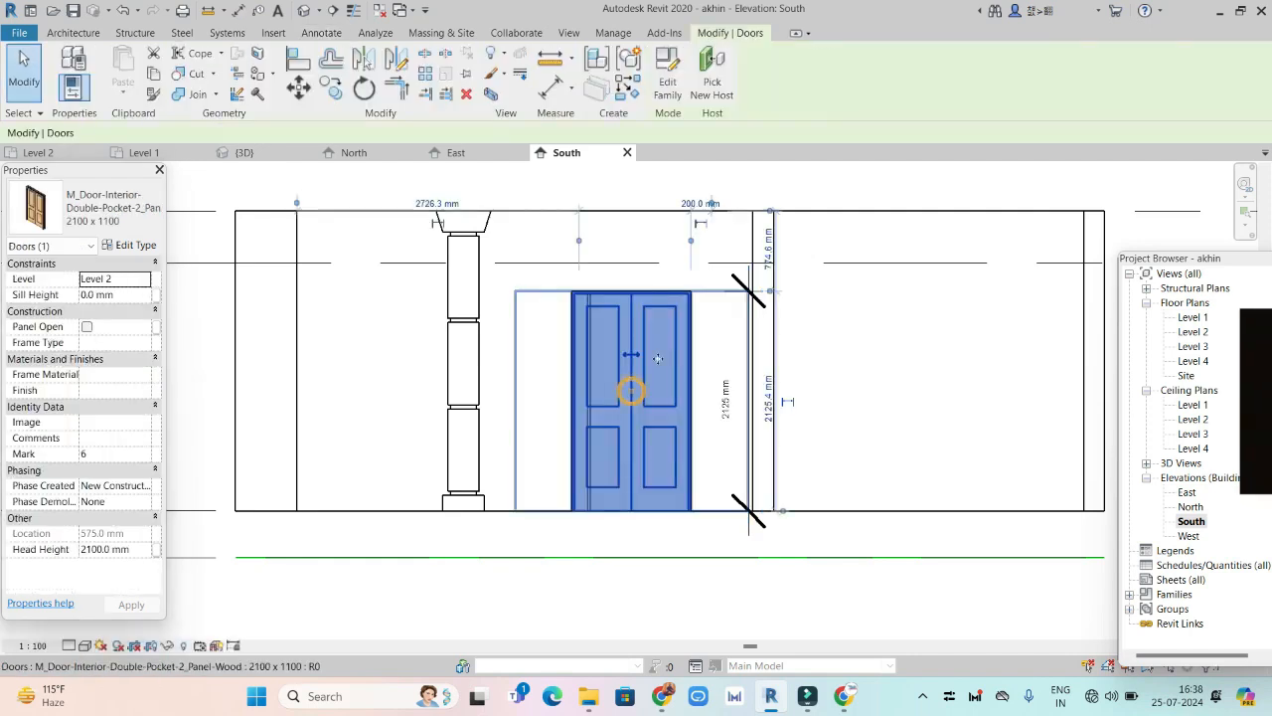
pyautogui.click(134, 245)
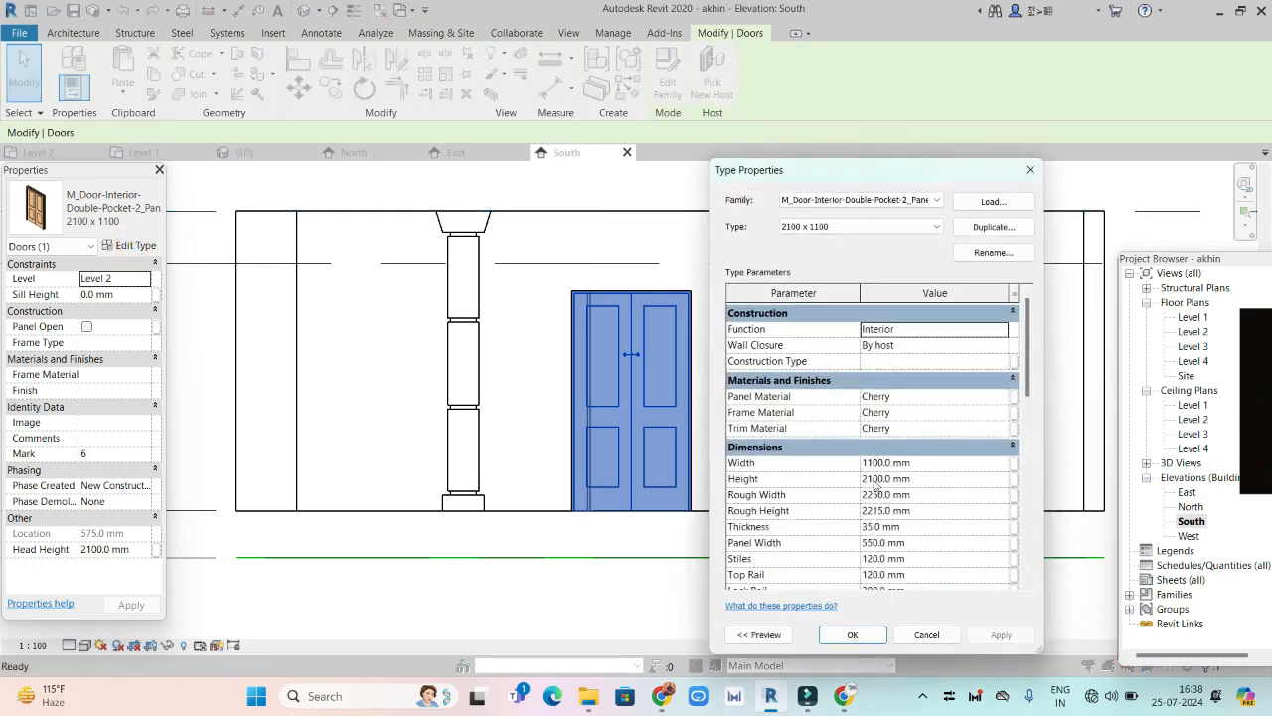
pyautogui.click(1028, 171)
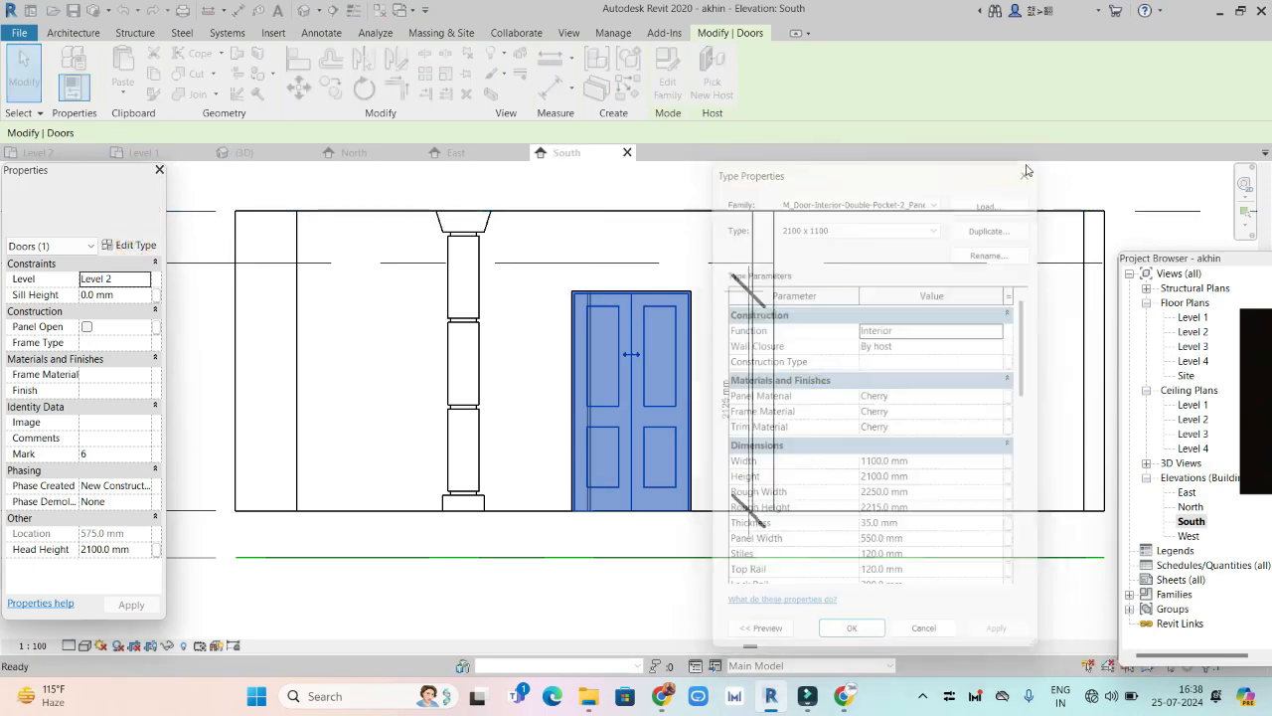
pyautogui.scroll(2, 728, 421)
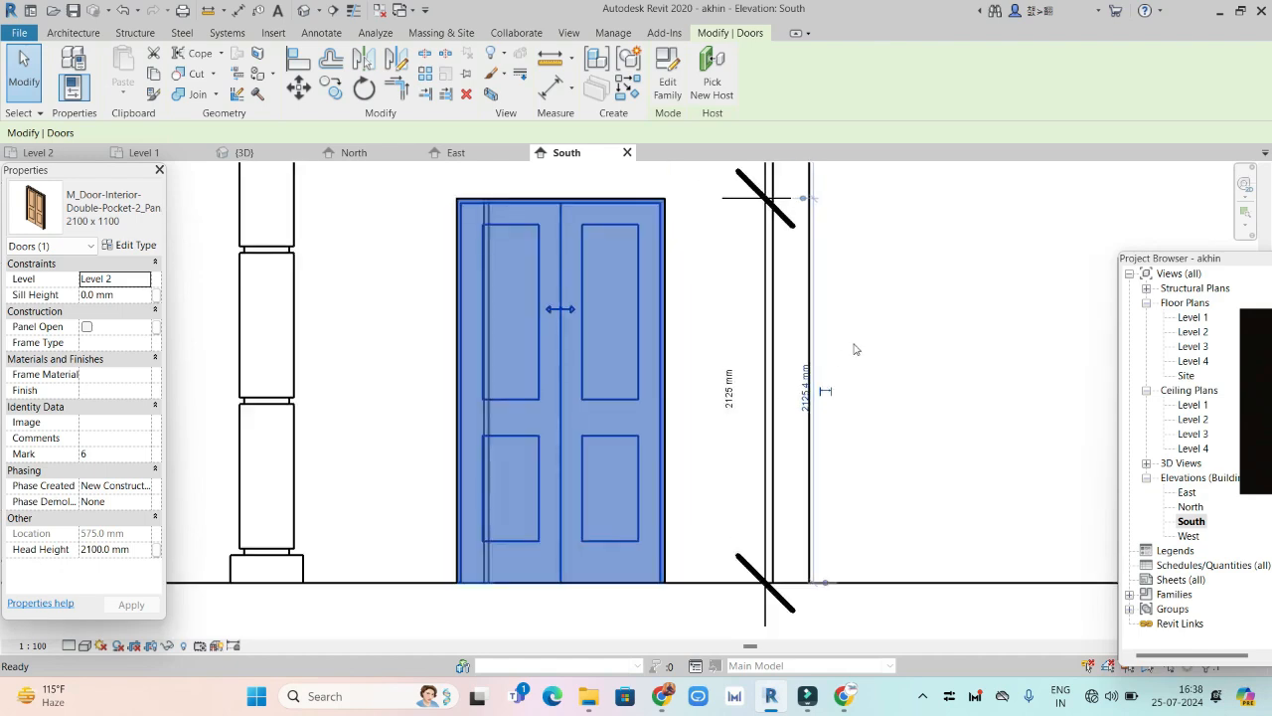
pyautogui.click(902, 315)
pyautogui.scroll(-1, 686, 430)
pyautogui.scroll(-1, 693, 409)
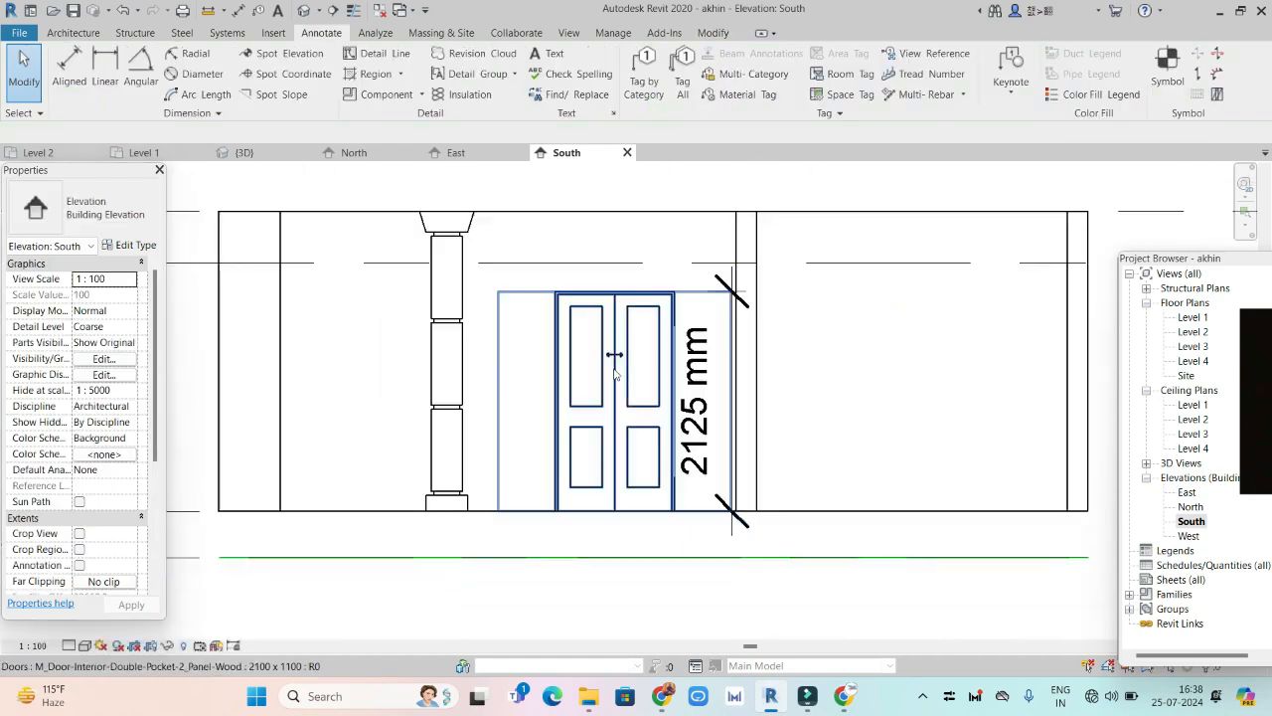
# - Set the South elevation's visual style to Realistic for a close look at the door's top frame
pyautogui.scroll(1, 630, 355)
pyautogui.scroll(3, 590, 302)
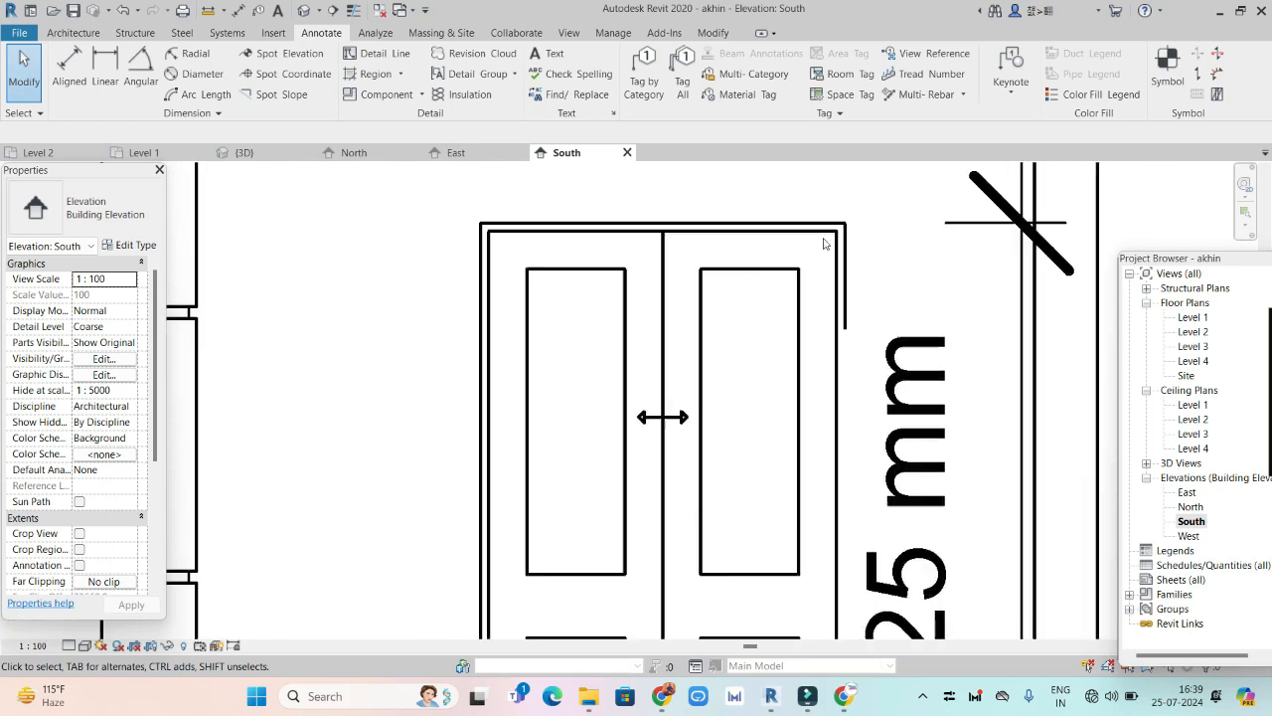
pyautogui.scroll(2, 824, 243)
pyautogui.scroll(-1, 823, 243)
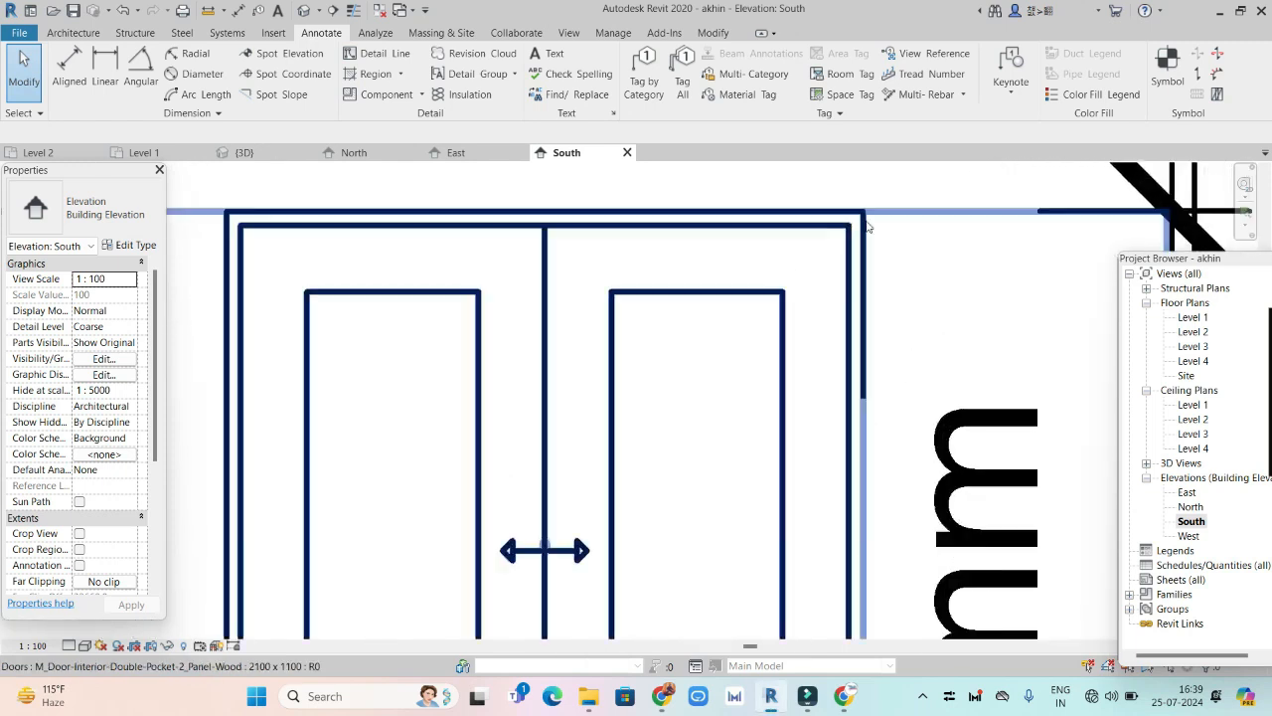
pyautogui.click(86, 645)
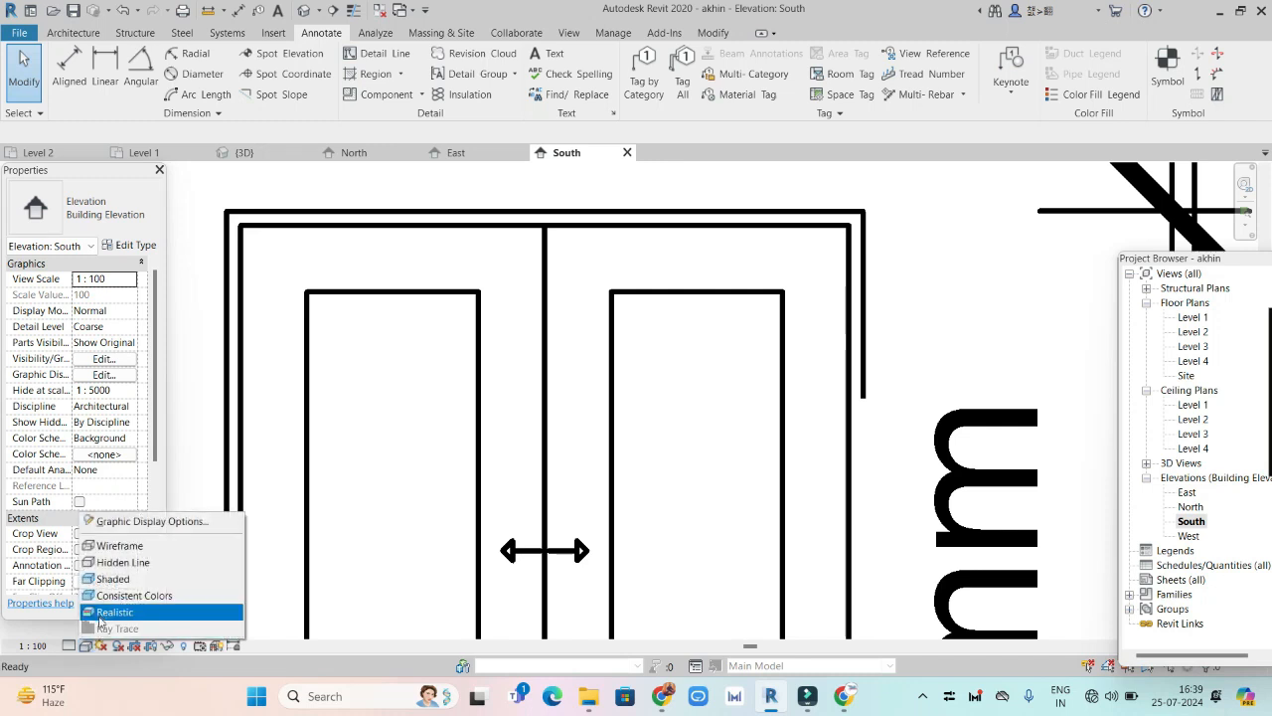
pyautogui.click(129, 611)
pyautogui.scroll(1, 795, 346)
pyautogui.moveTo(832, 335); pyautogui.dragTo(906, 333, button='middle')
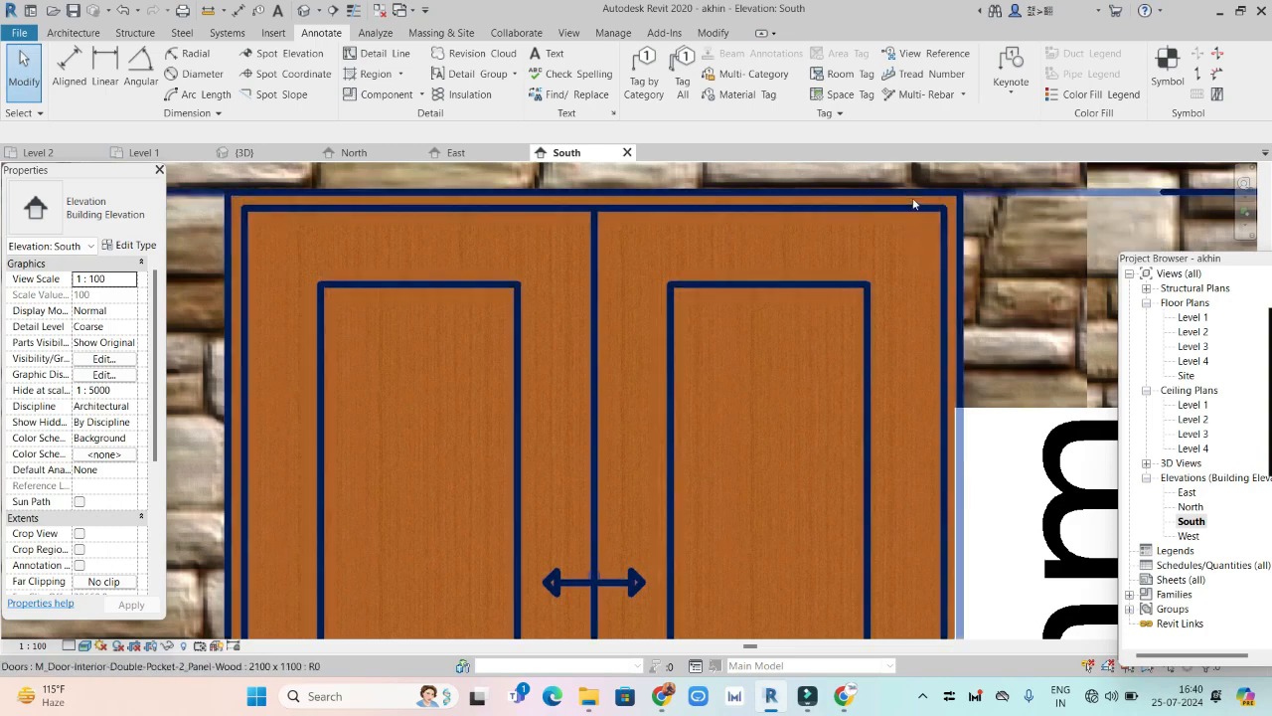
# - Examine the door's frame and panels from top to bottom, and return the elevation to the Hidden Line visual style
pyautogui.scroll(-1, 924, 214)
pyautogui.scroll(-3, 937, 238)
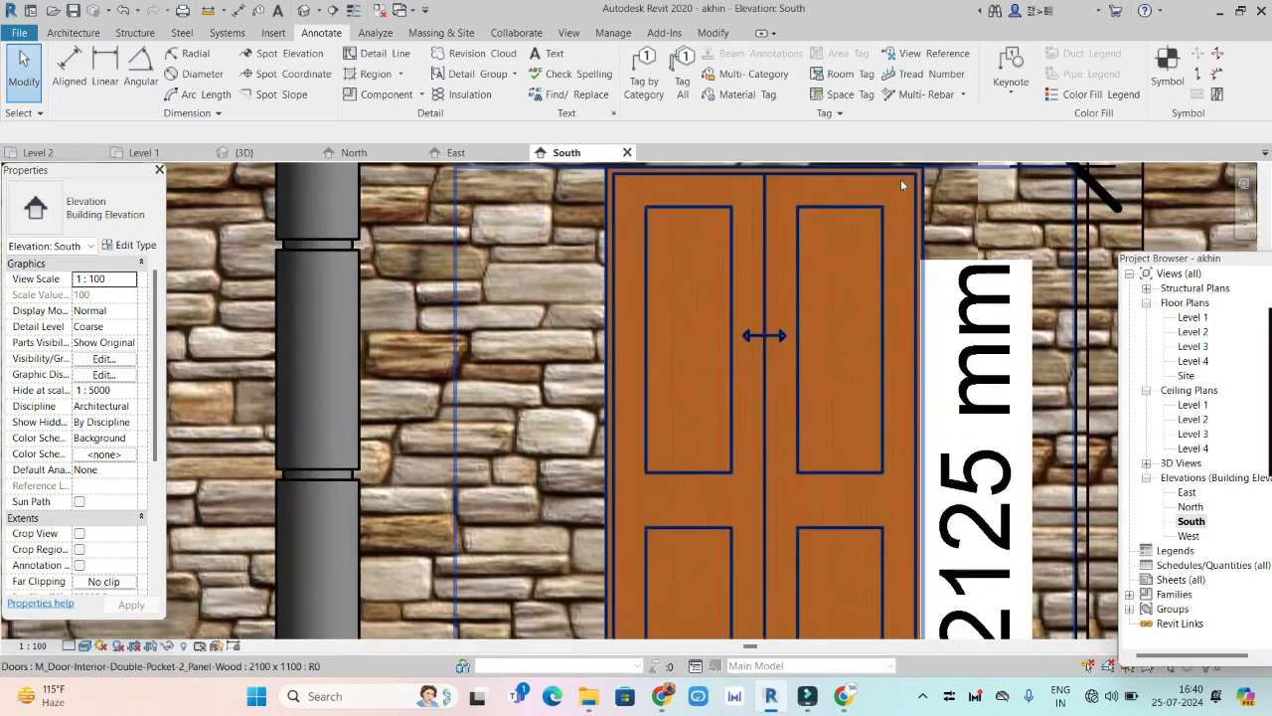
pyautogui.scroll(-2, 628, 540)
pyautogui.moveTo(630, 540); pyautogui.dragTo(633, 384, button='middle')
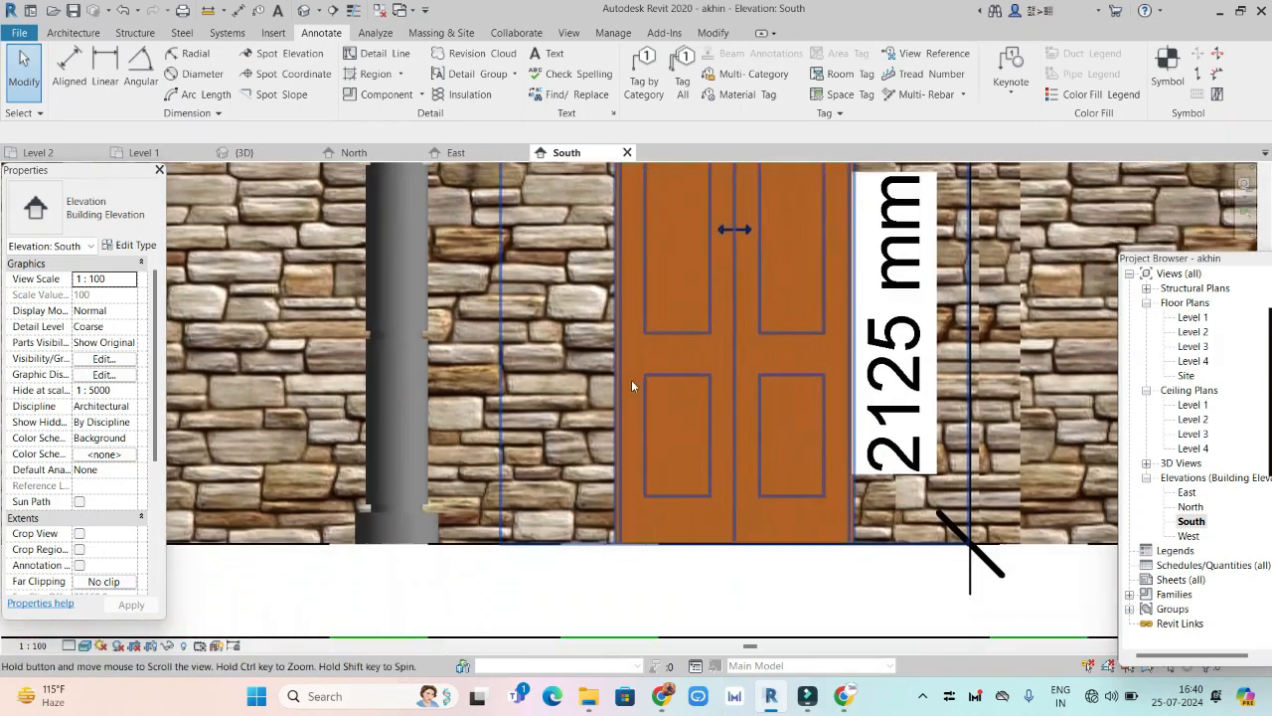
pyautogui.scroll(1, 730, 368)
pyautogui.scroll(1, 730, 369)
pyautogui.moveTo(736, 382); pyautogui.dragTo(643, 546, button='middle')
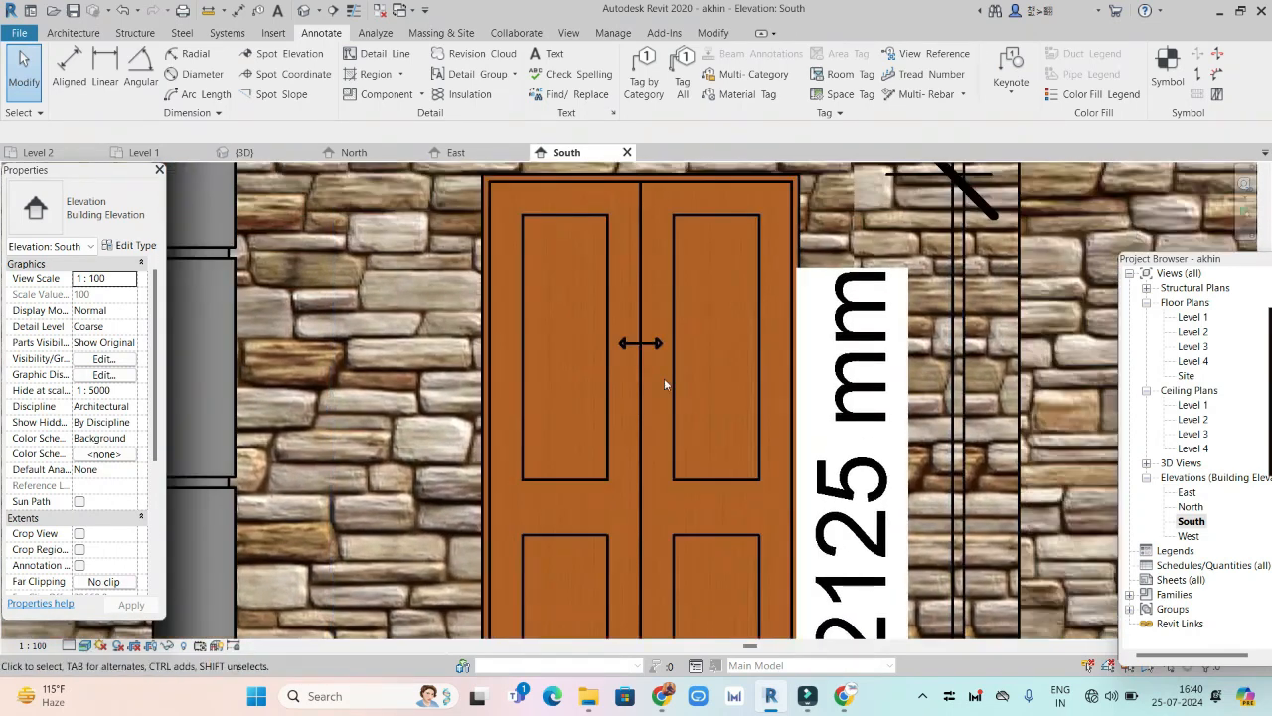
pyautogui.scroll(-3, 784, 180)
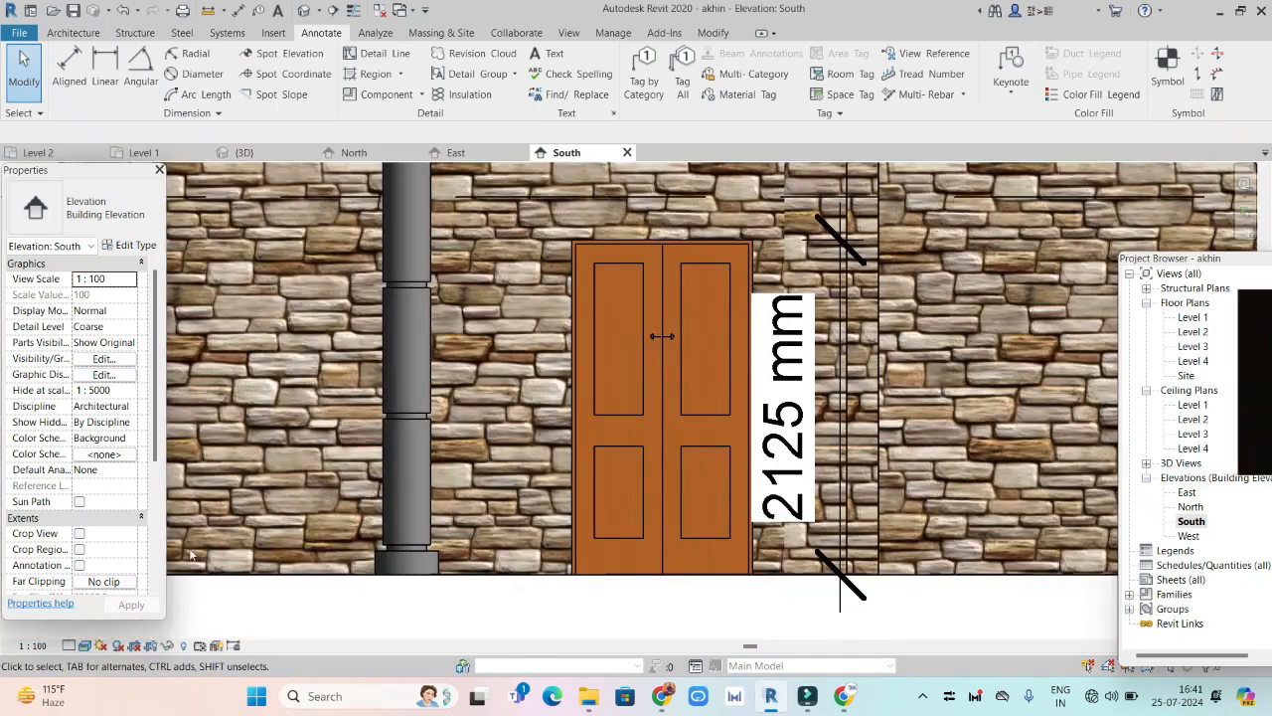
pyautogui.click(85, 646)
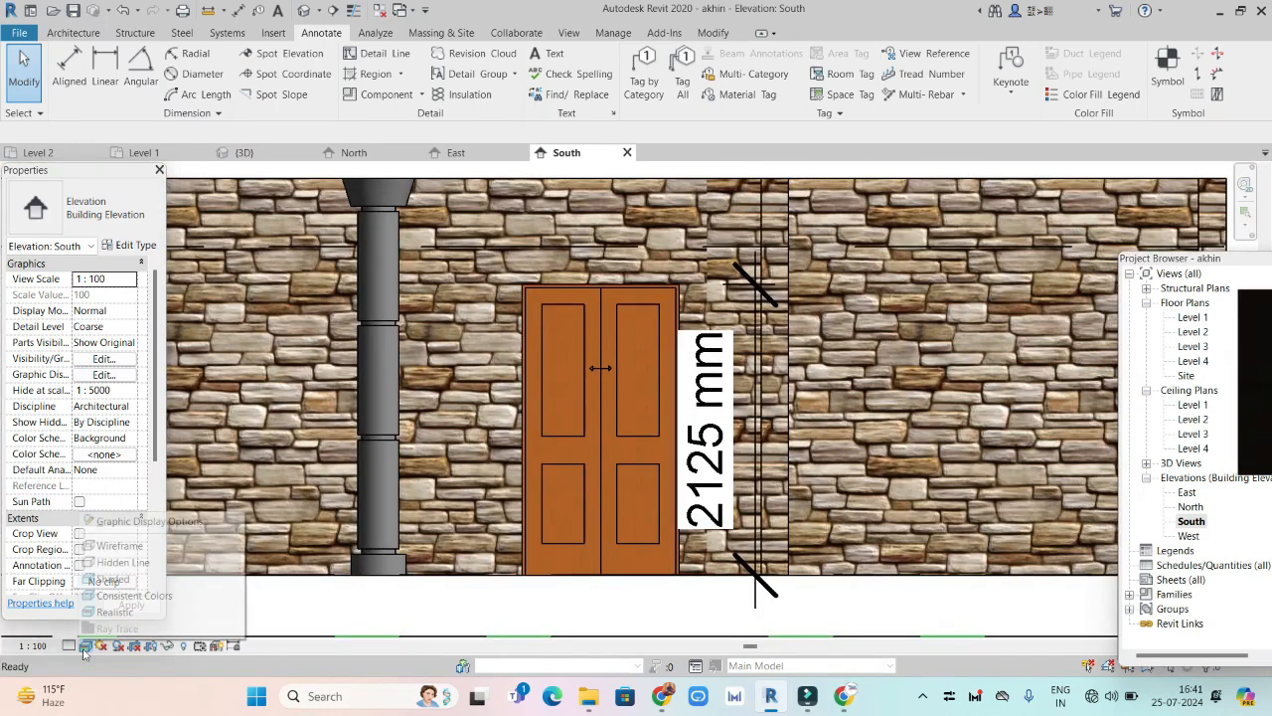
pyautogui.click(140, 568)
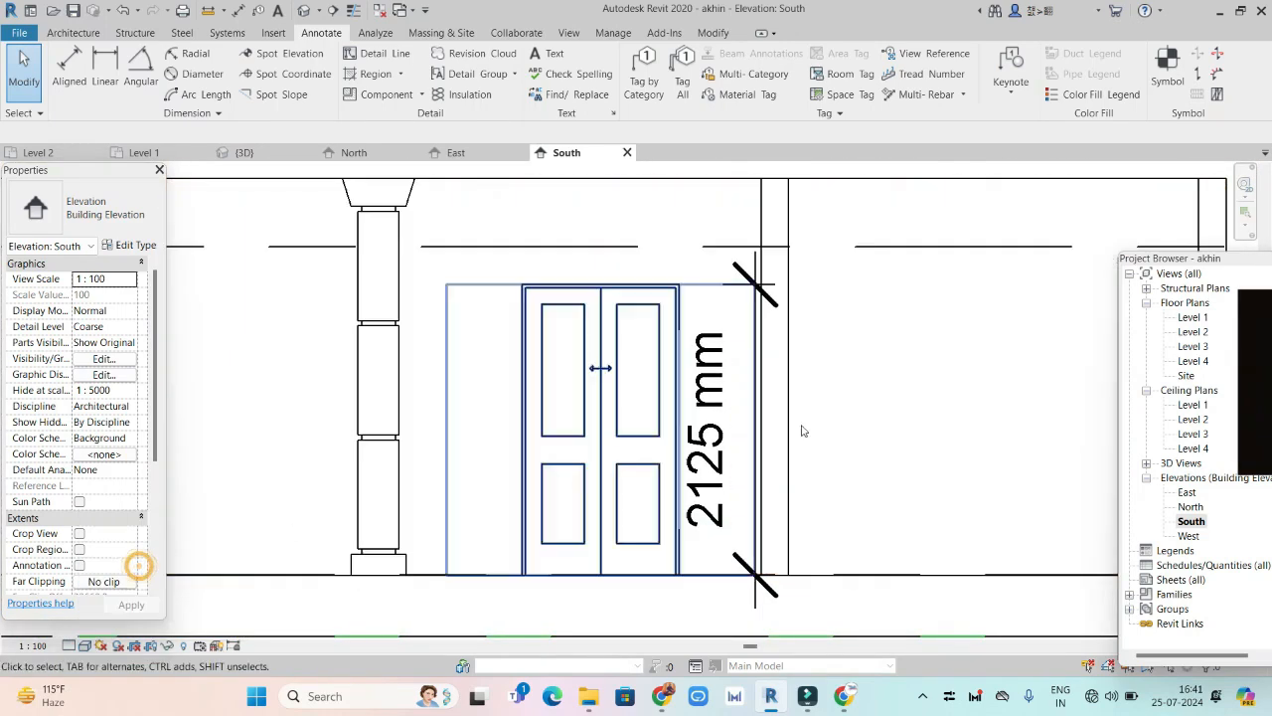
# - Add an aligned dimension for the door panel's height, from the top of the panel to the floor line, excluding the frame
pyautogui.click(68, 67)
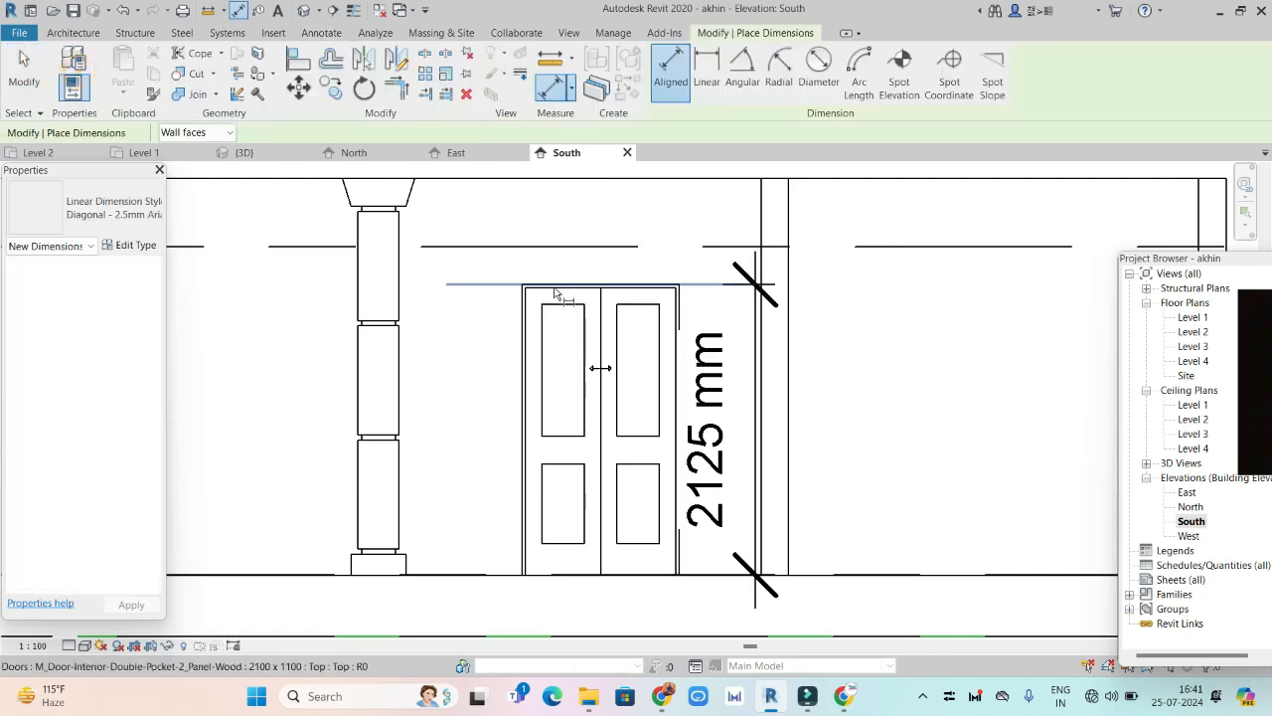
pyautogui.scroll(6, 557, 295)
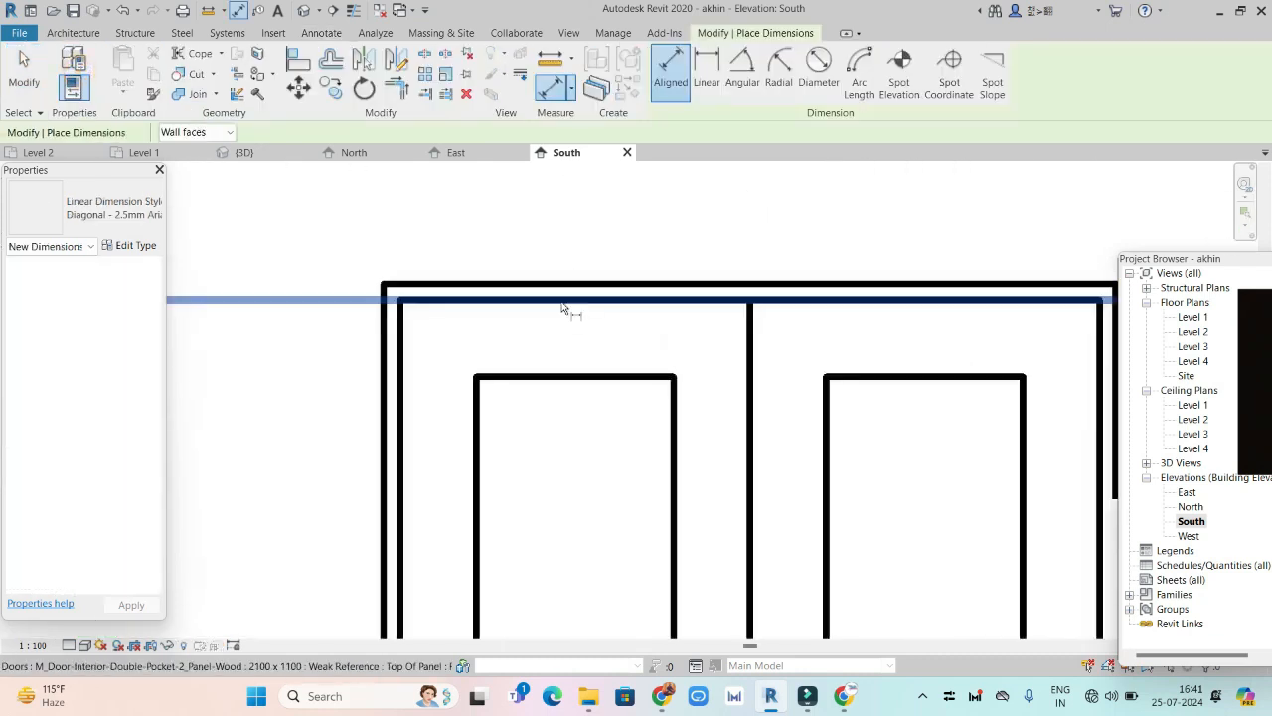
pyautogui.click(562, 303)
pyautogui.moveTo(567, 312); pyautogui.dragTo(621, 3, button='middle')
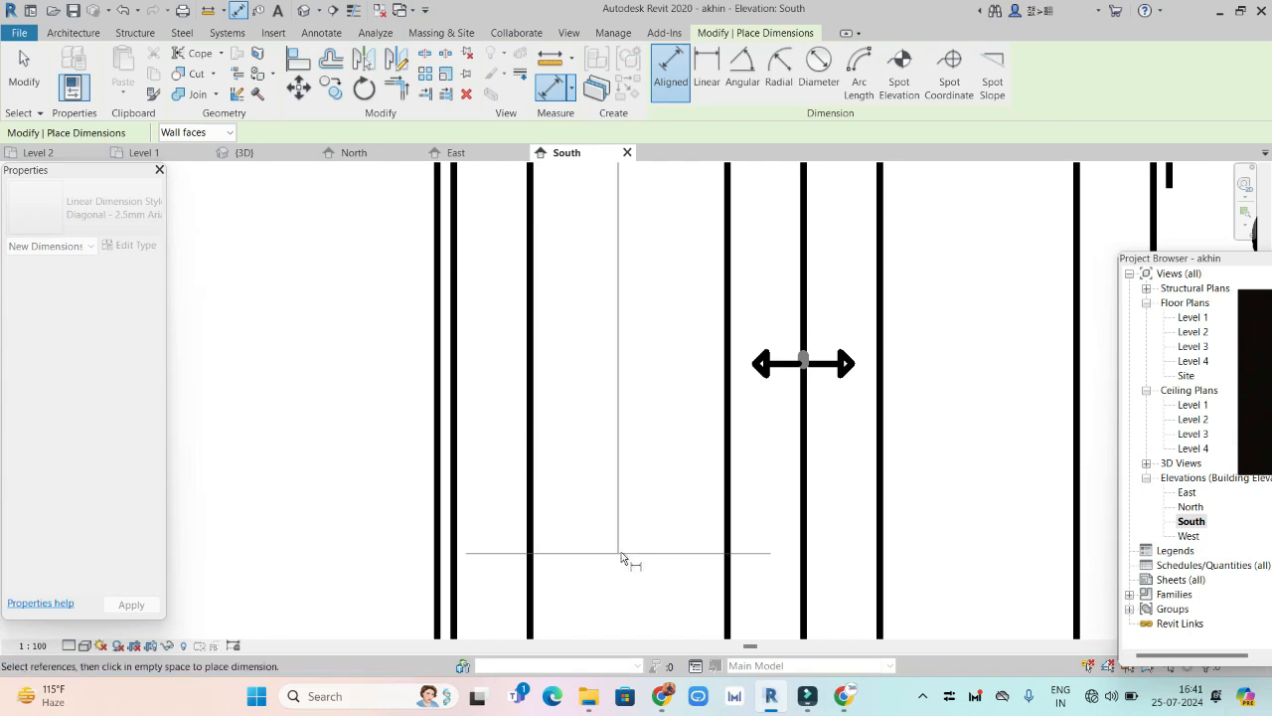
pyautogui.scroll(-3, 625, 479)
pyautogui.moveTo(621, 577); pyautogui.dragTo(611, 516, button='middle')
pyautogui.click(612, 460)
pyautogui.click(542, 406)
pyautogui.scroll(-1, 585, 331)
pyautogui.scroll(-1, 569, 477)
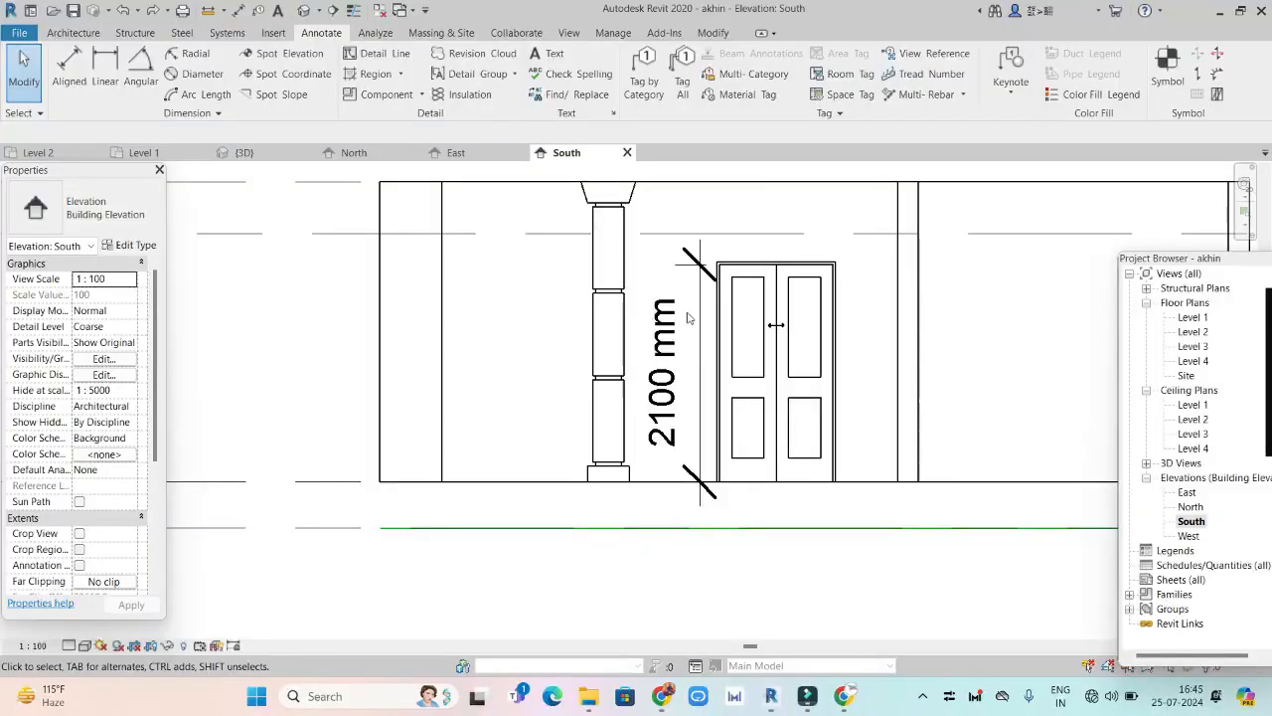
pyautogui.scroll(3, 695, 388)
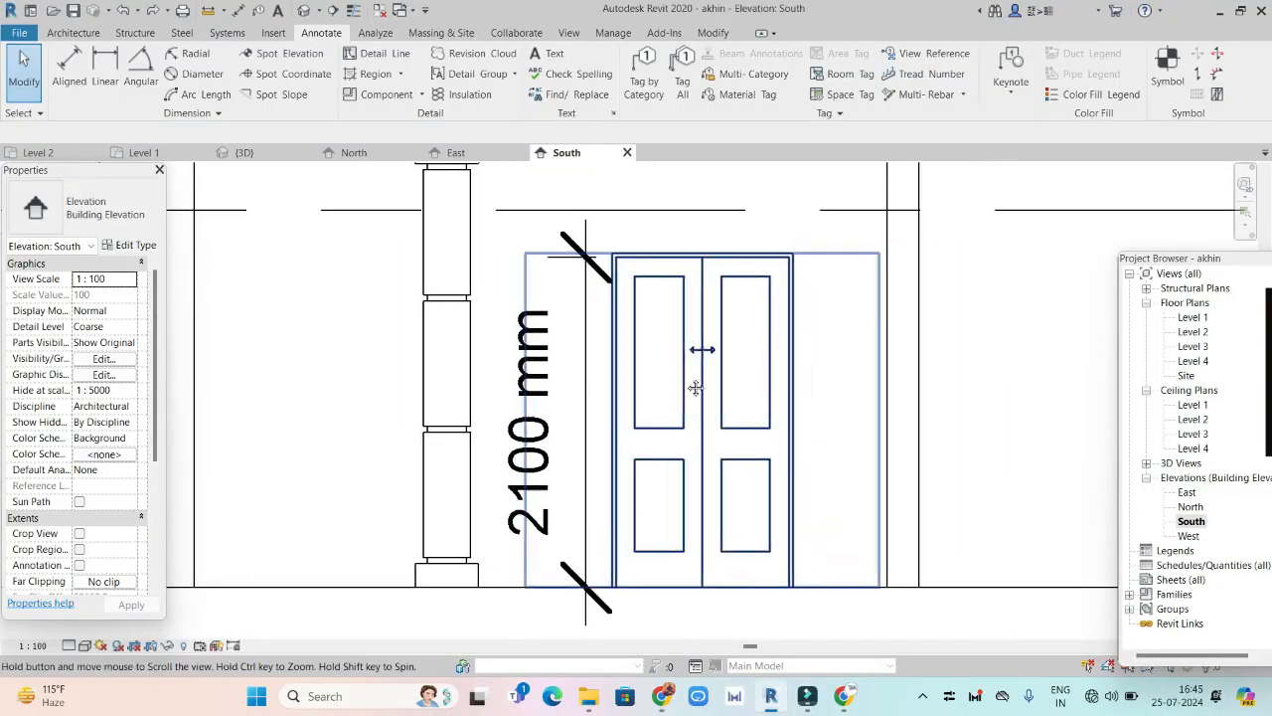
pyautogui.moveTo(695, 387); pyautogui.dragTo(582, 211, button='middle')
pyautogui.moveTo(601, 283); pyautogui.dragTo(684, 343, button='middle')
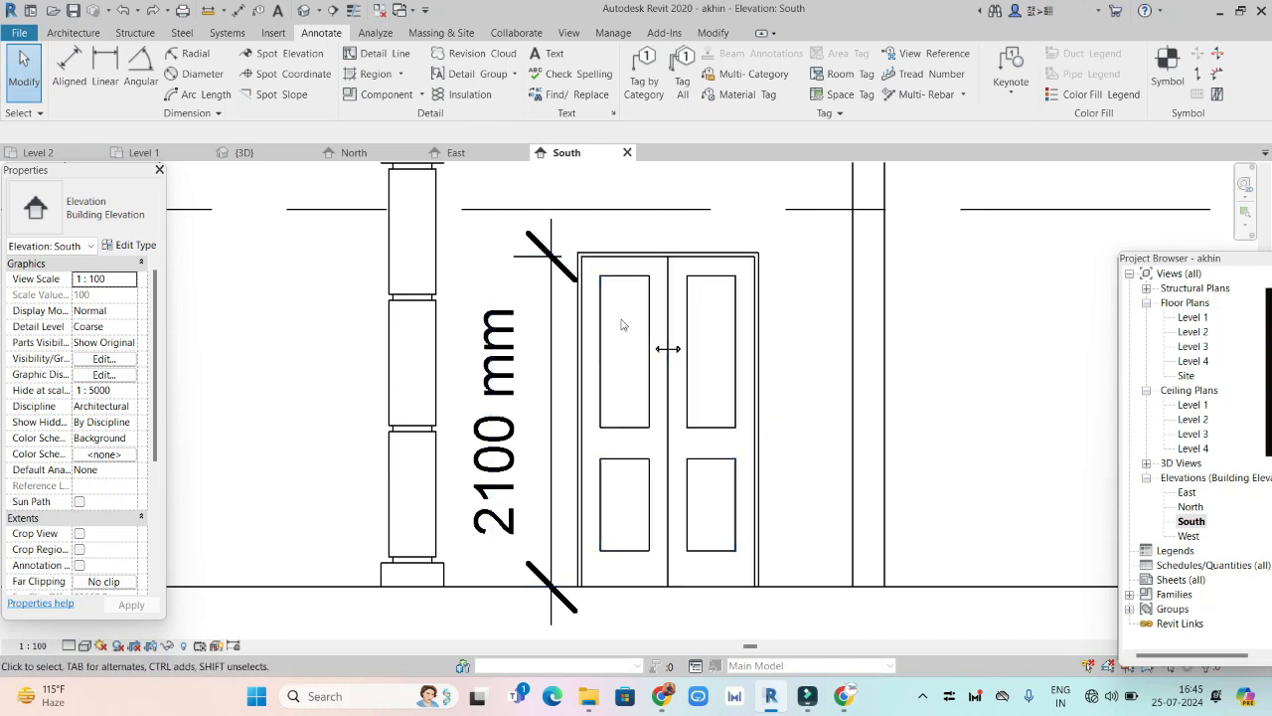
pyautogui.moveTo(689, 534); pyautogui.dragTo(690, 417, button='middle')
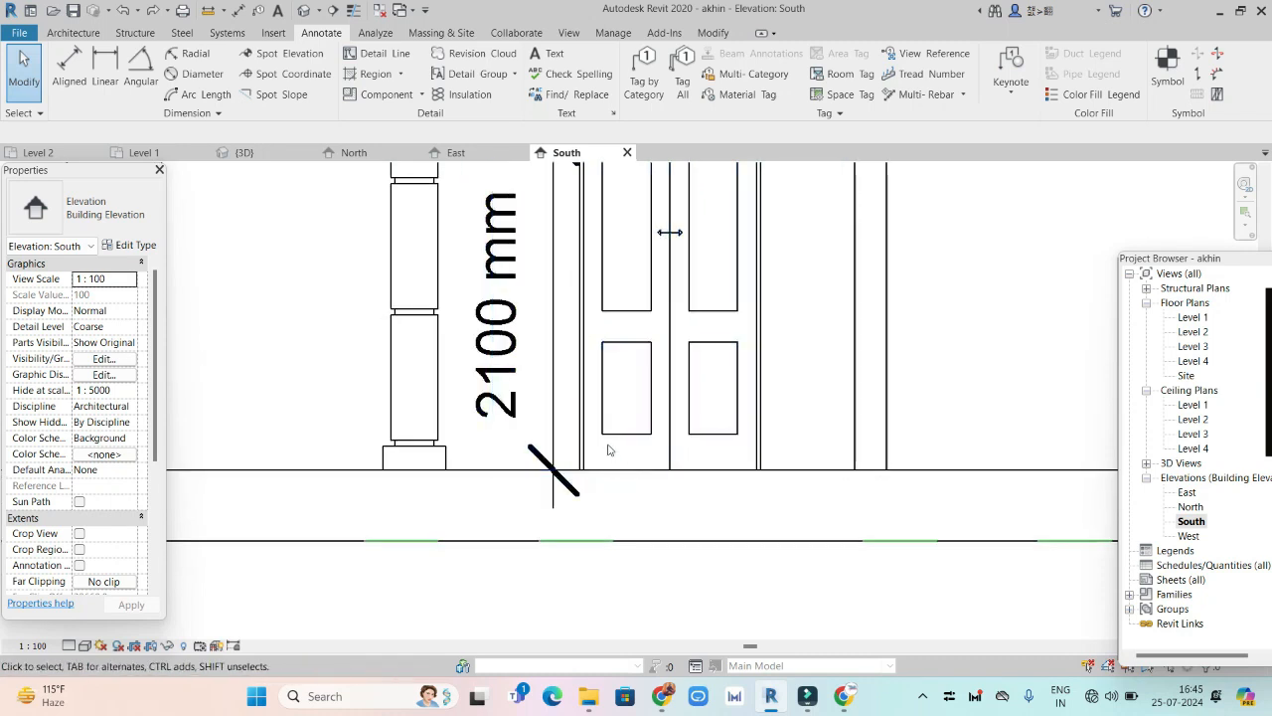
# - Set the entrance door's head height to 2200 mm in its instance properties and deselect the door
pyautogui.scroll(-1, 647, 452)
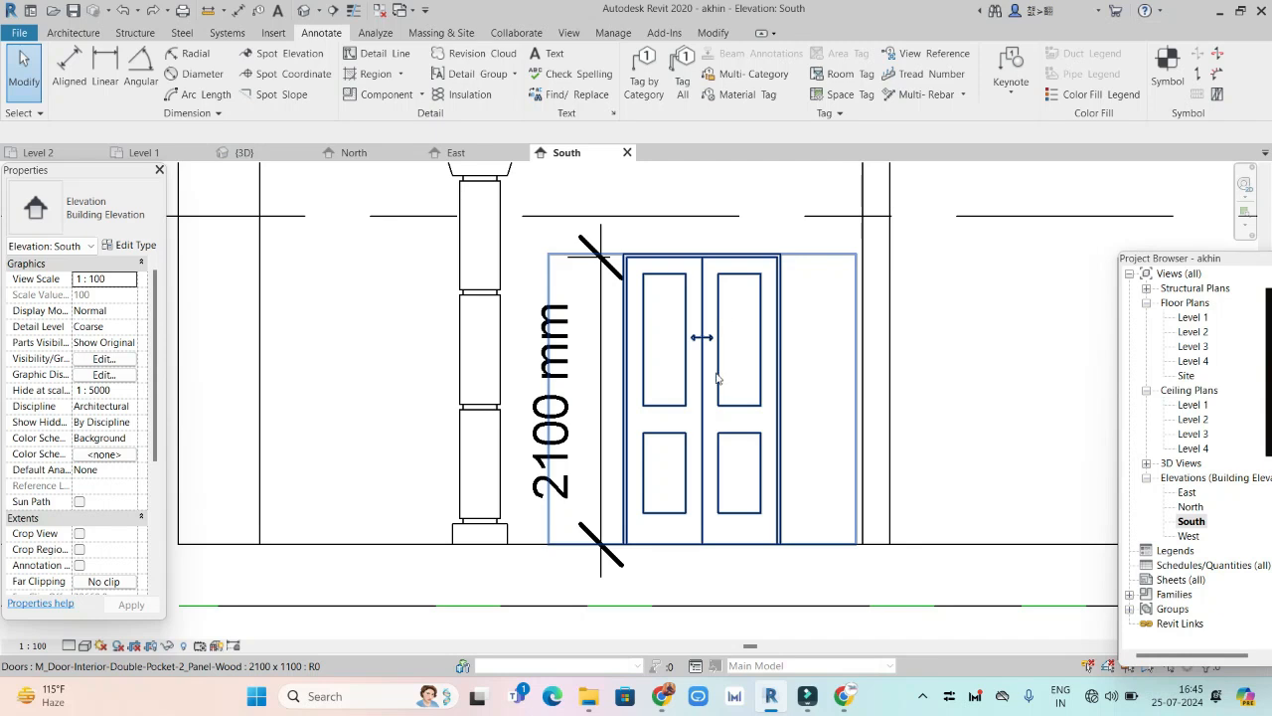
pyautogui.click(682, 338)
pyautogui.scroll(-2, 372, 327)
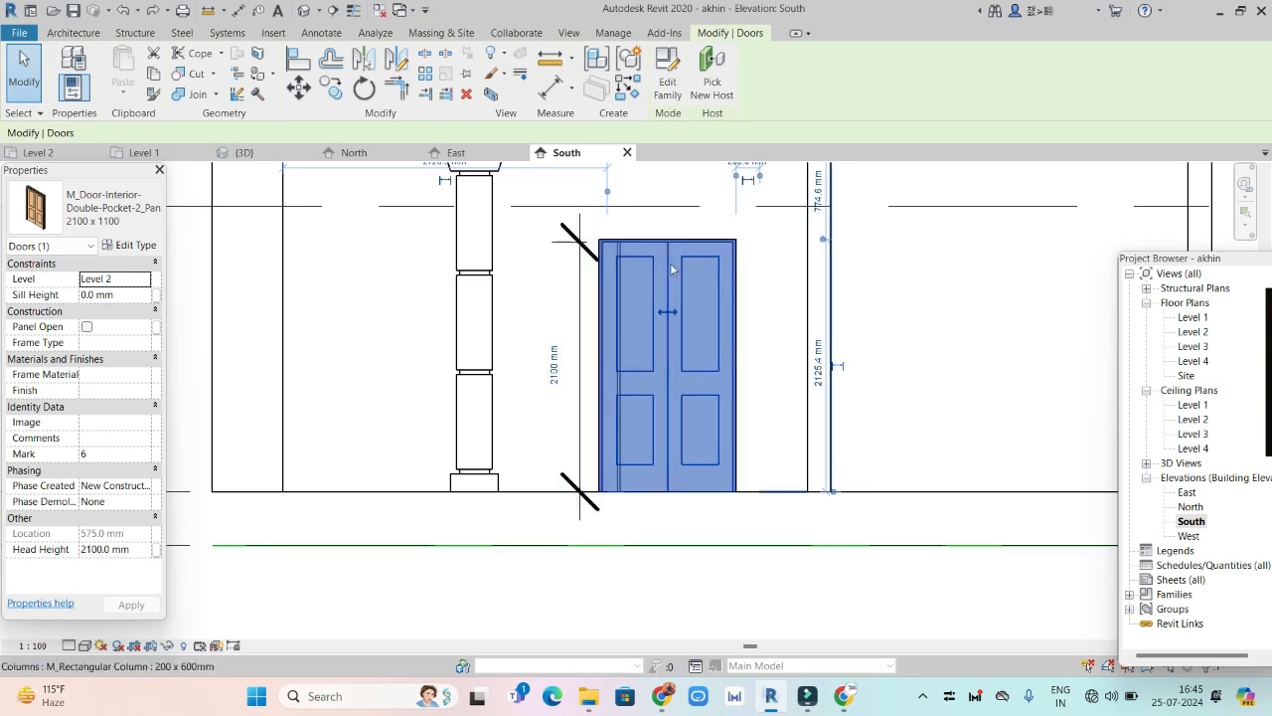
pyautogui.click(90, 549)
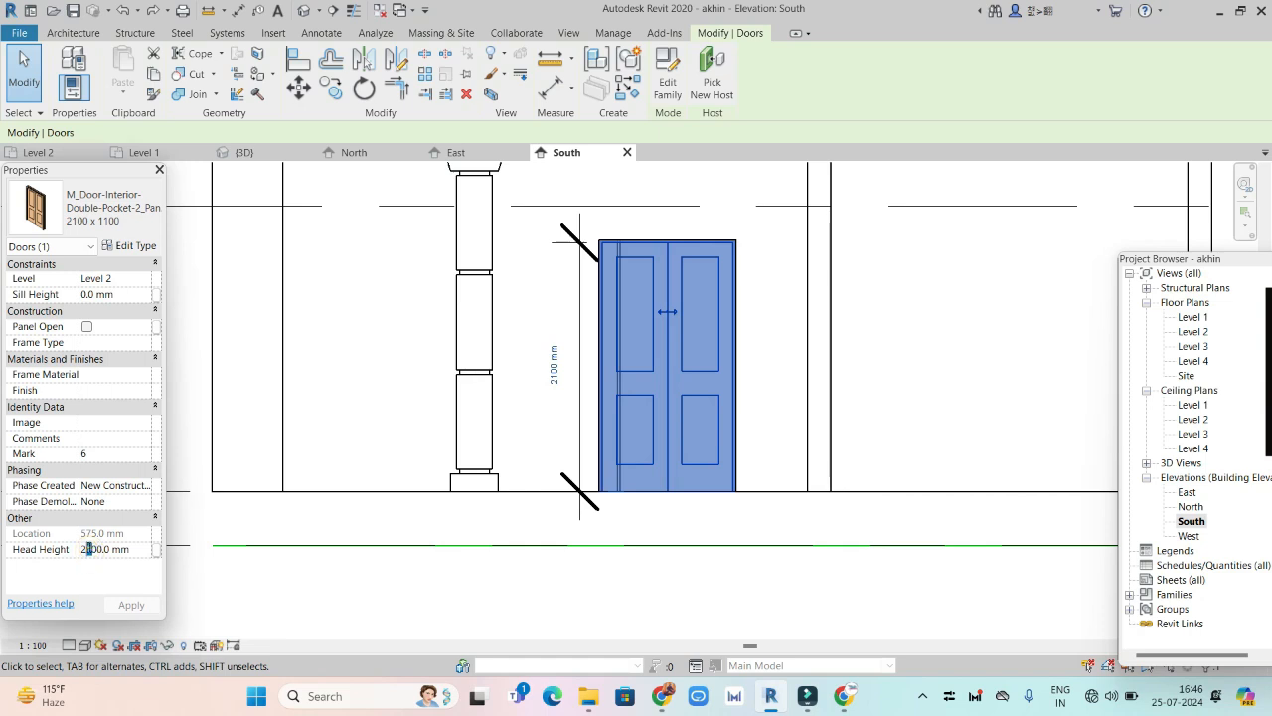
pyautogui.write('2')
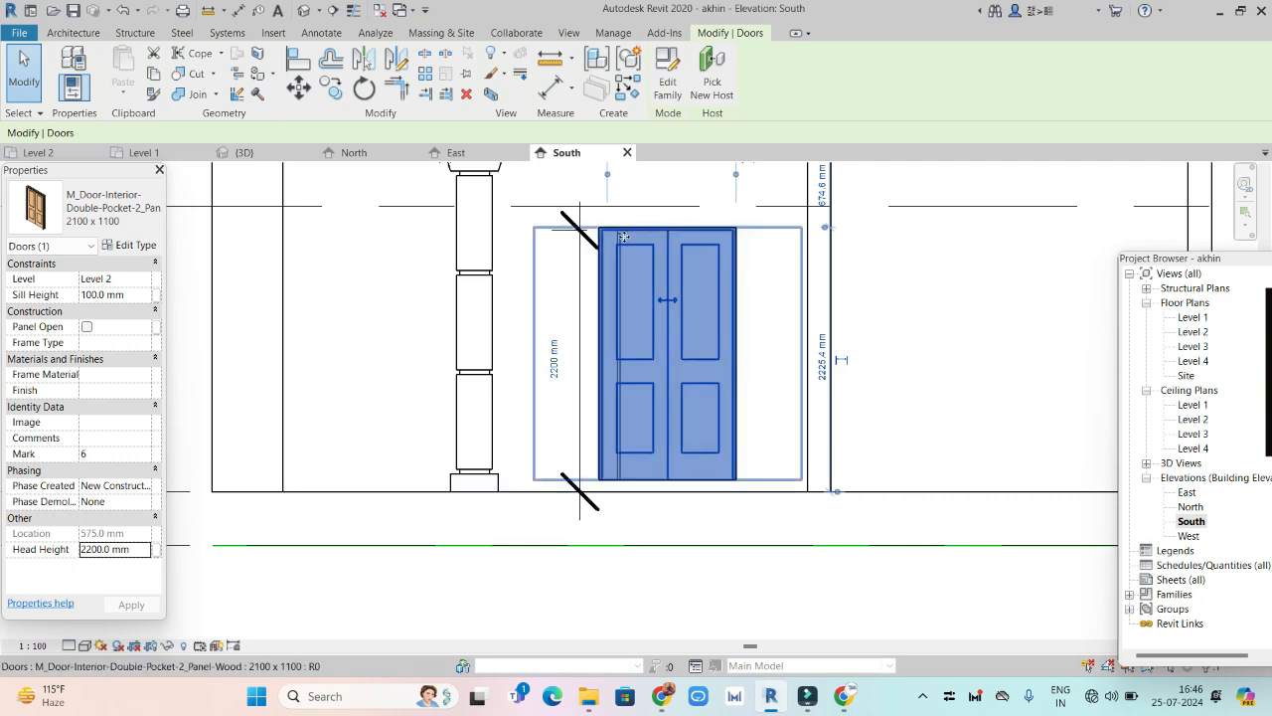
pyautogui.scroll(5, 558, 380)
pyautogui.click(537, 378)
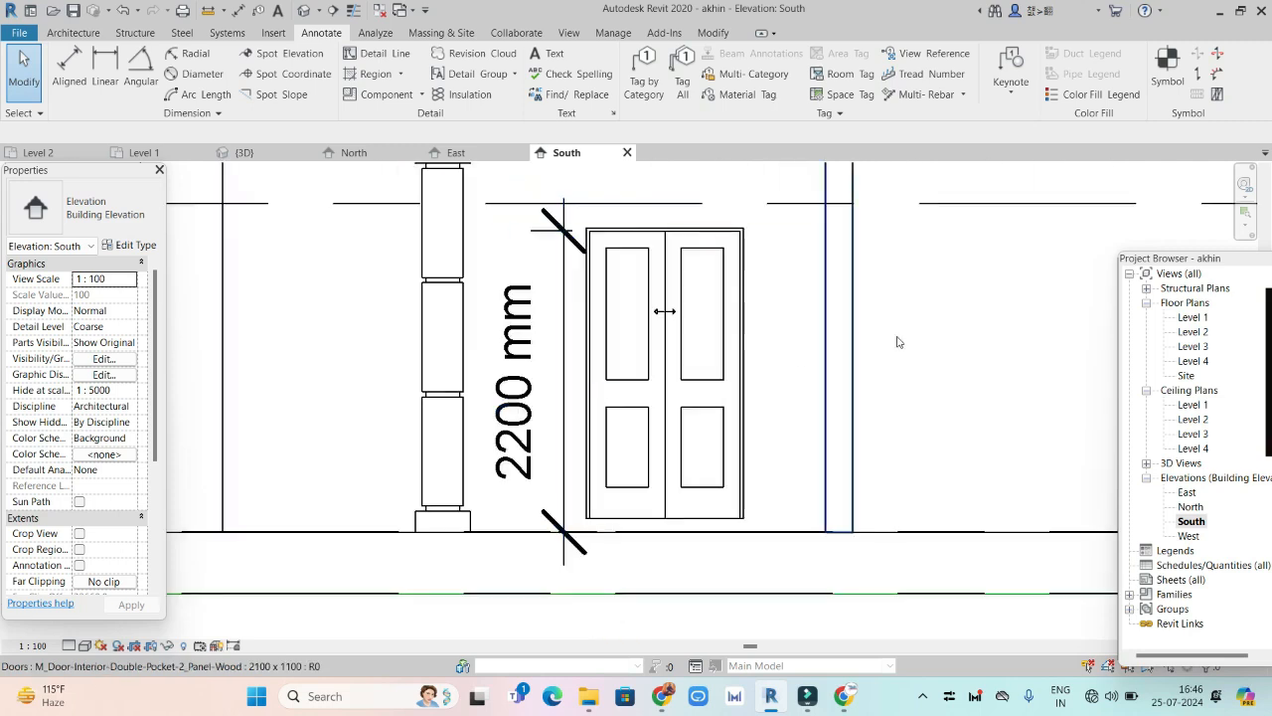
# - Add an aligned dimension for the door panel's own height, from its top edge to its bottom edge, on the side opposite the existing dimension
pyautogui.scroll(-2, 549, 378)
pyautogui.click(59, 57)
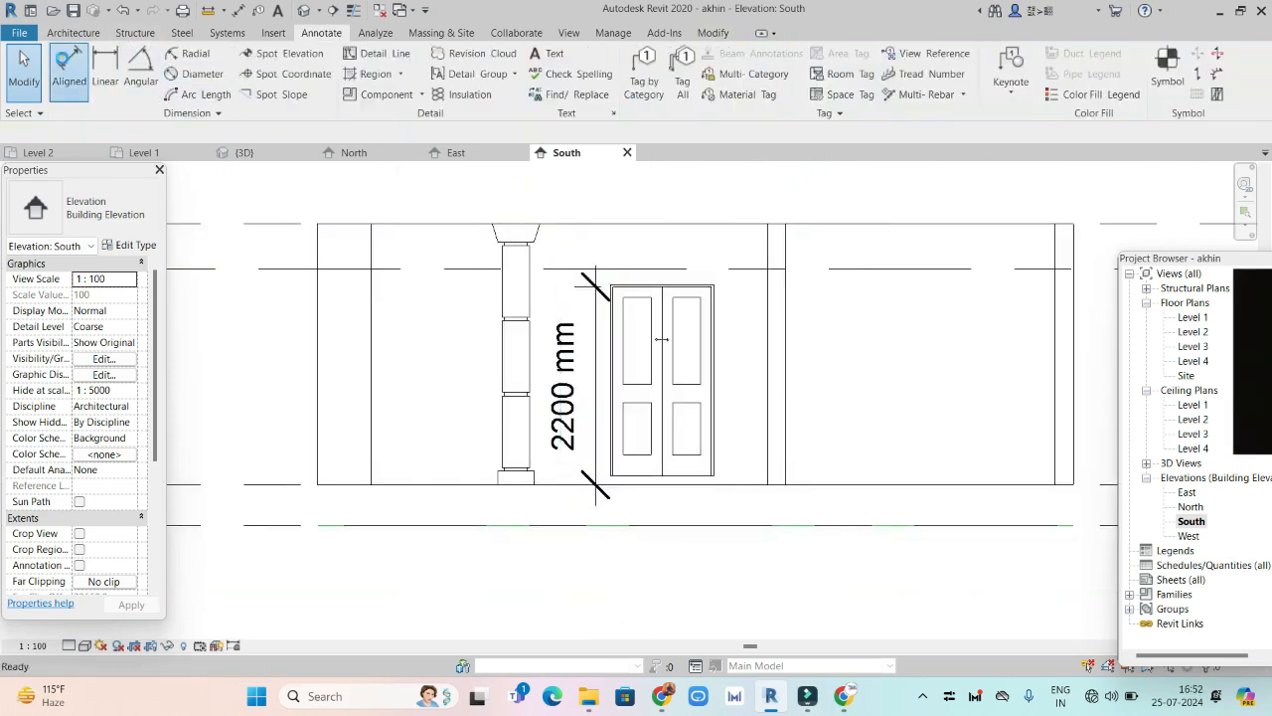
pyautogui.click(769, 206)
pyautogui.scroll(3, 773, 207)
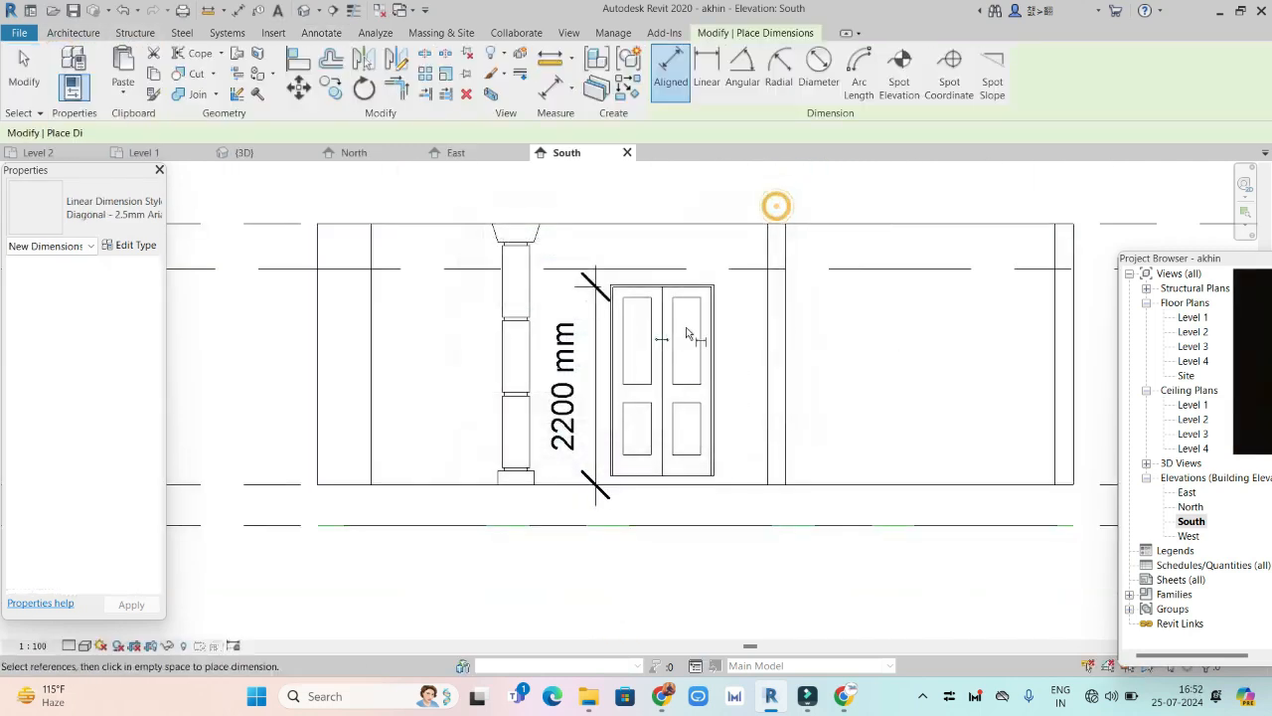
pyautogui.scroll(2, 733, 284)
pyautogui.scroll(3, 733, 284)
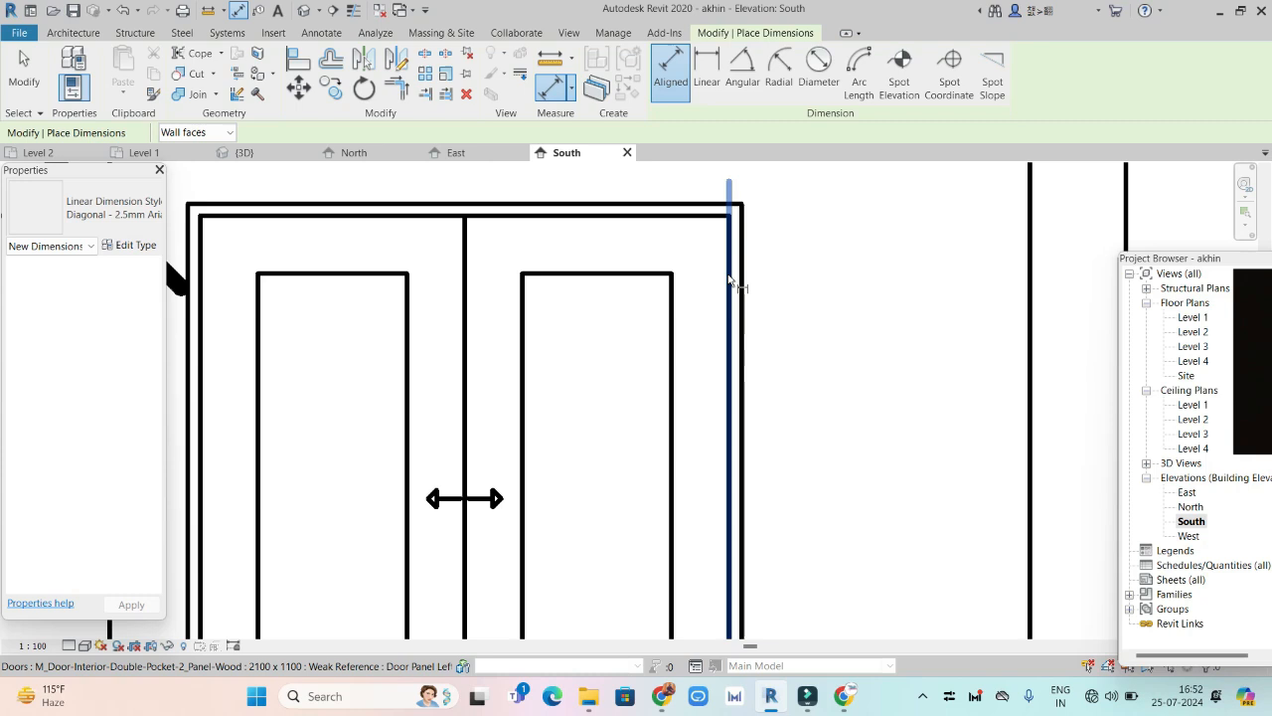
pyautogui.click(702, 218)
pyautogui.moveTo(787, 532); pyautogui.dragTo(824, 113, button='middle')
pyautogui.click(763, 505)
pyautogui.scroll(-5, 764, 501)
pyautogui.moveTo(803, 577); pyautogui.dragTo(843, 388, button='middle')
pyautogui.click(885, 397)
pyautogui.scroll(-4, 881, 366)
pyautogui.scroll(-1, 850, 317)
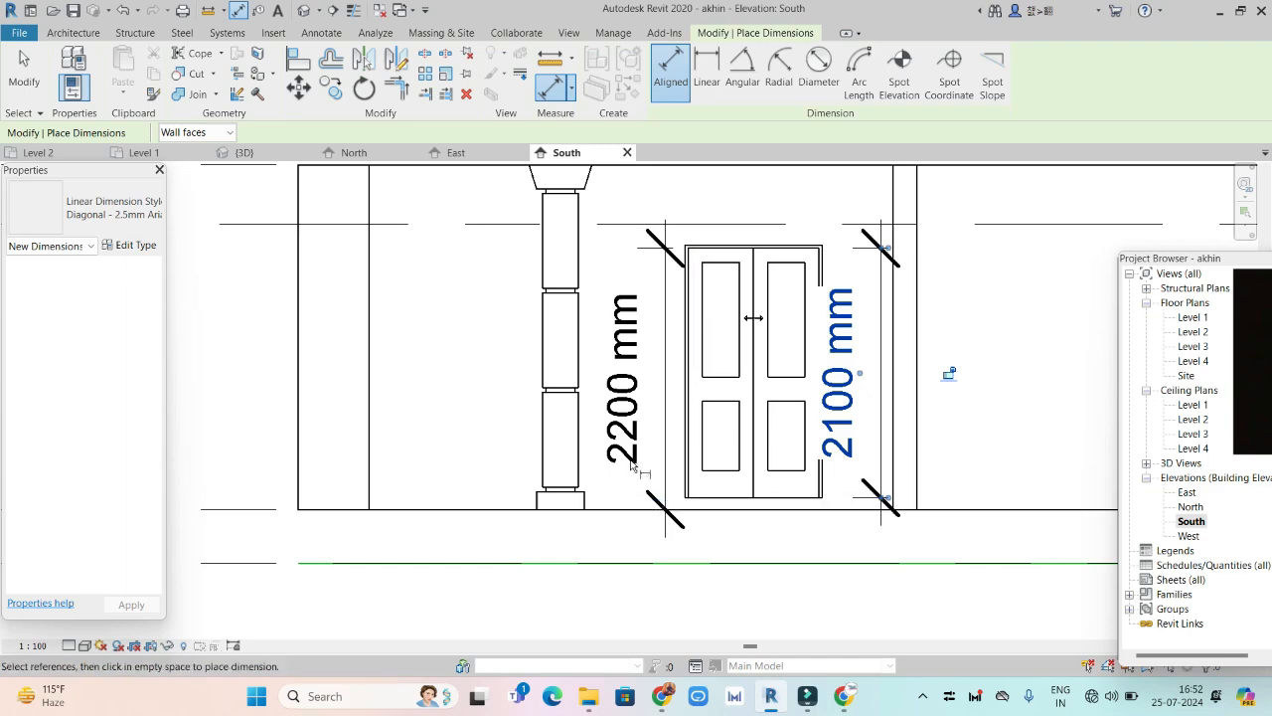
pyautogui.press('Escape')
pyautogui.press('Escape')
# - Change the entrance door's sill height so that the panel's top sits 2150 mm above the floor line
pyautogui.scroll(4, 716, 507)
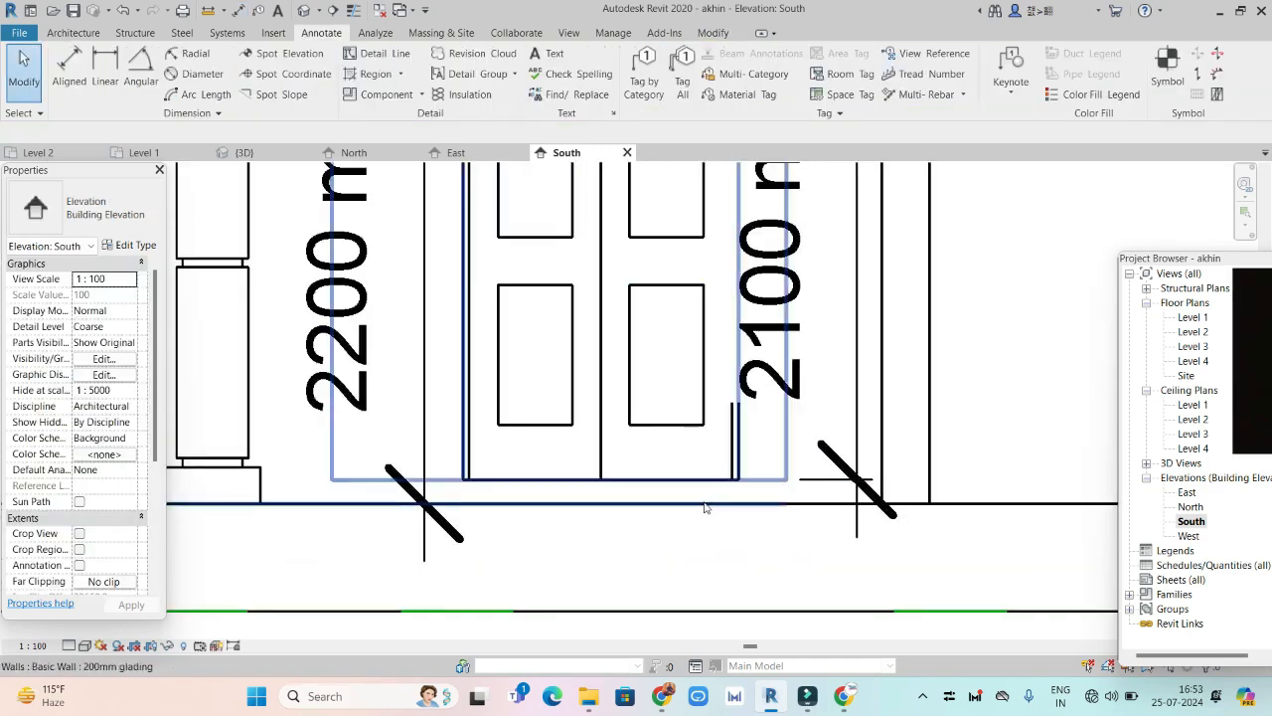
pyautogui.click(607, 420)
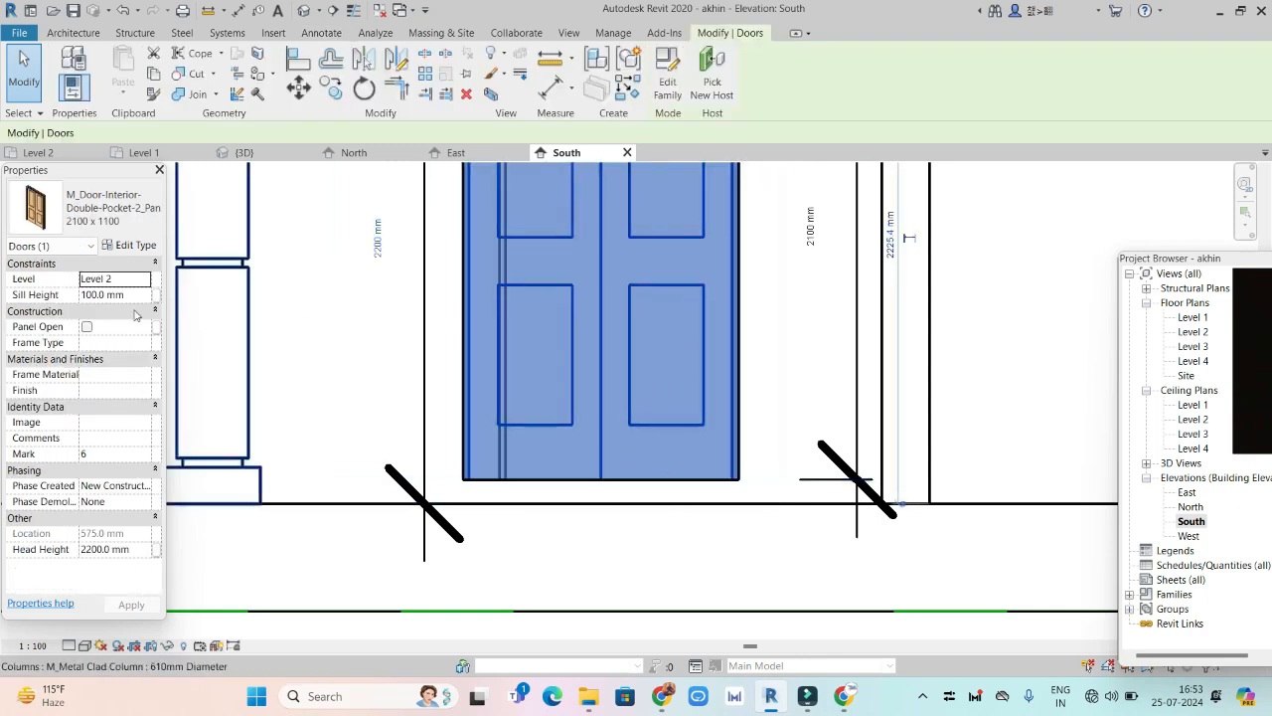
pyautogui.click(87, 294)
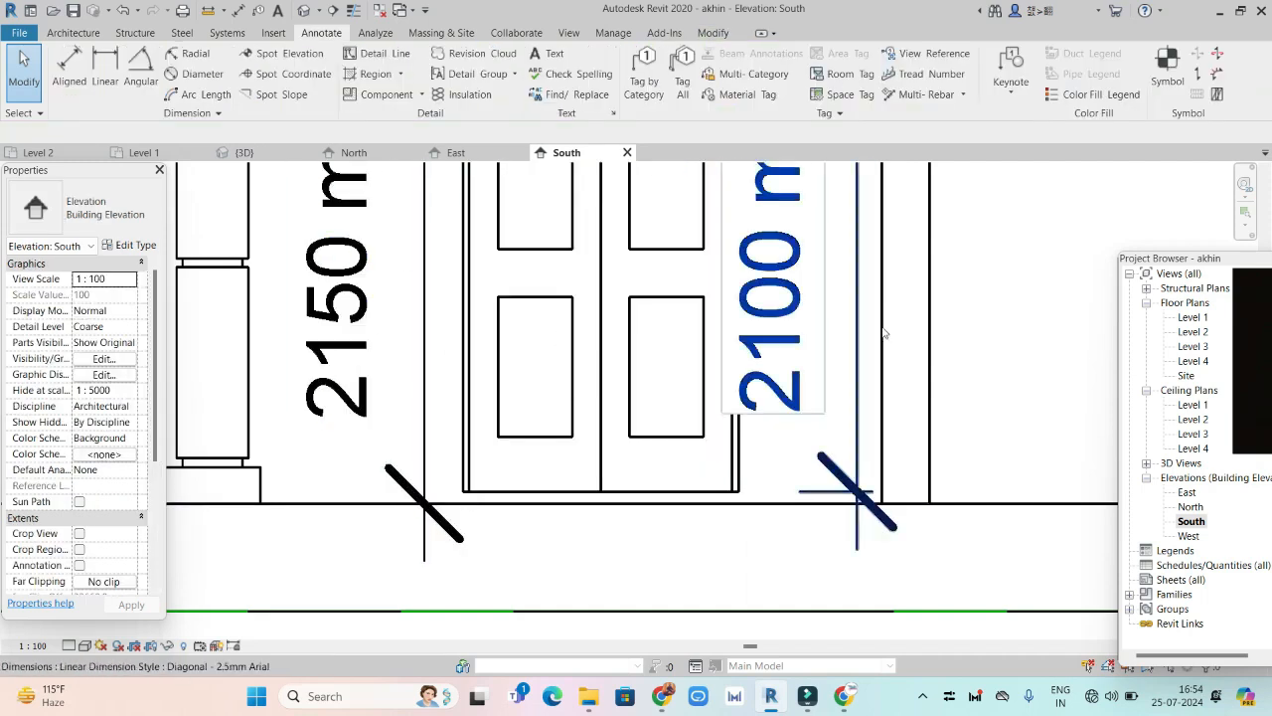
pyautogui.scroll(-3, 994, 331)
pyautogui.moveTo(831, 450); pyautogui.dragTo(803, 536, button='middle')
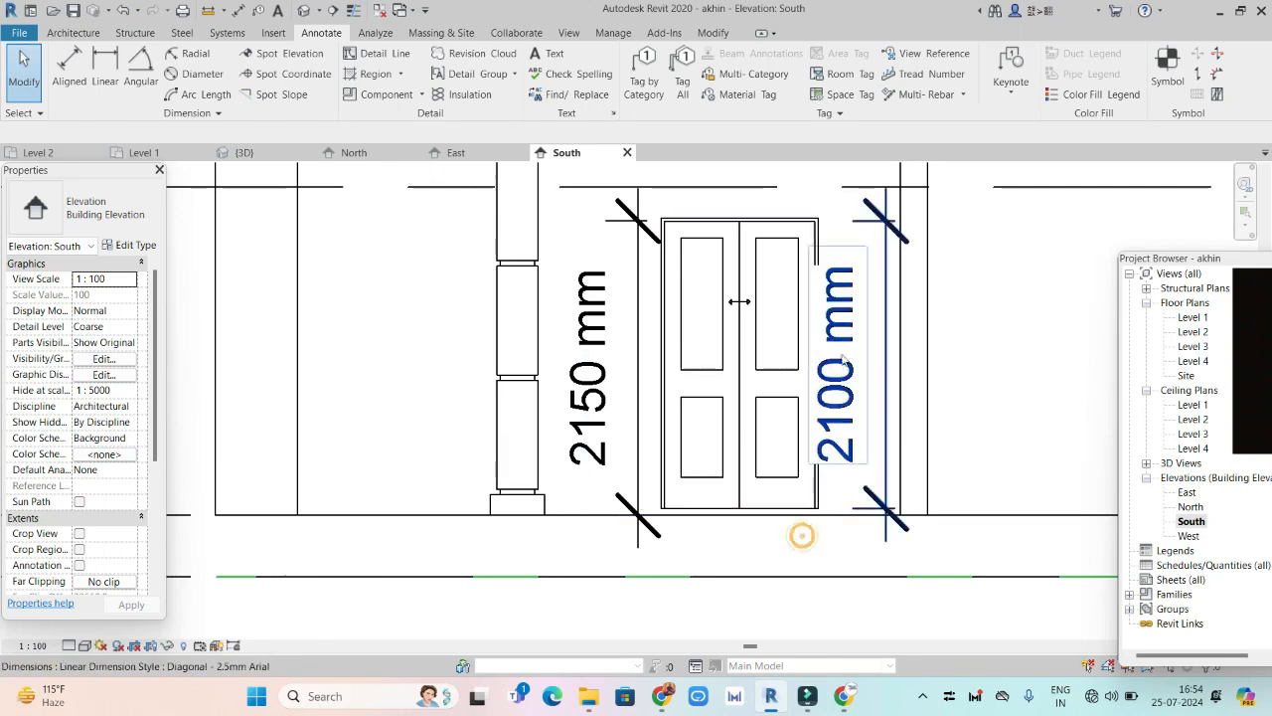